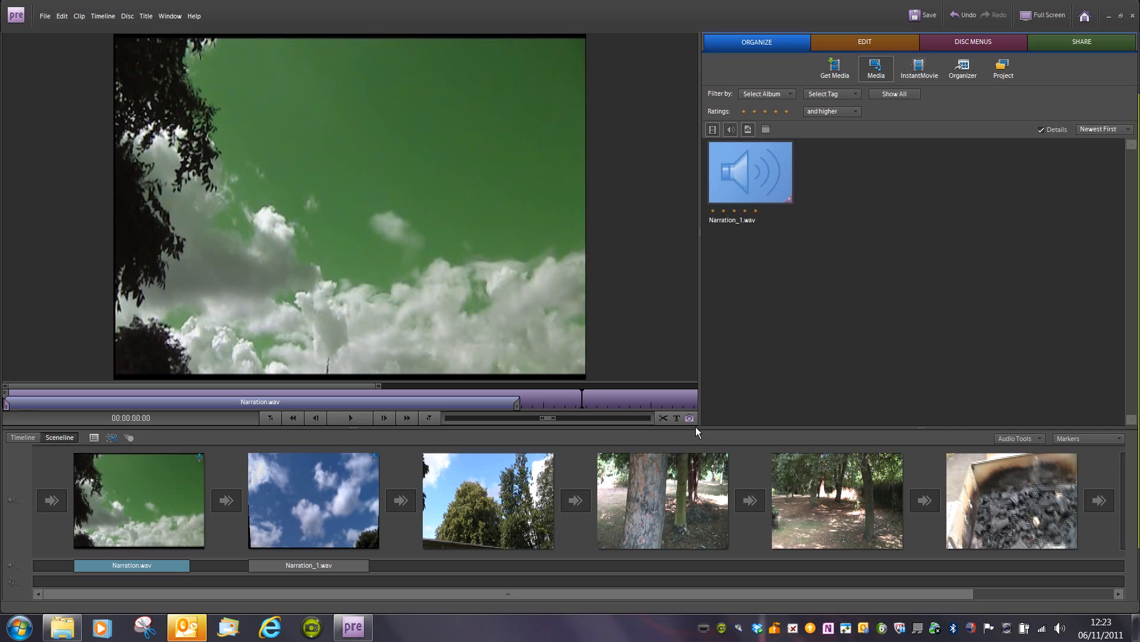
Insert a 5-second freeze frame of the first tree-trunk clip at 00:01:39:02 into the movie.
left_click(669, 518)
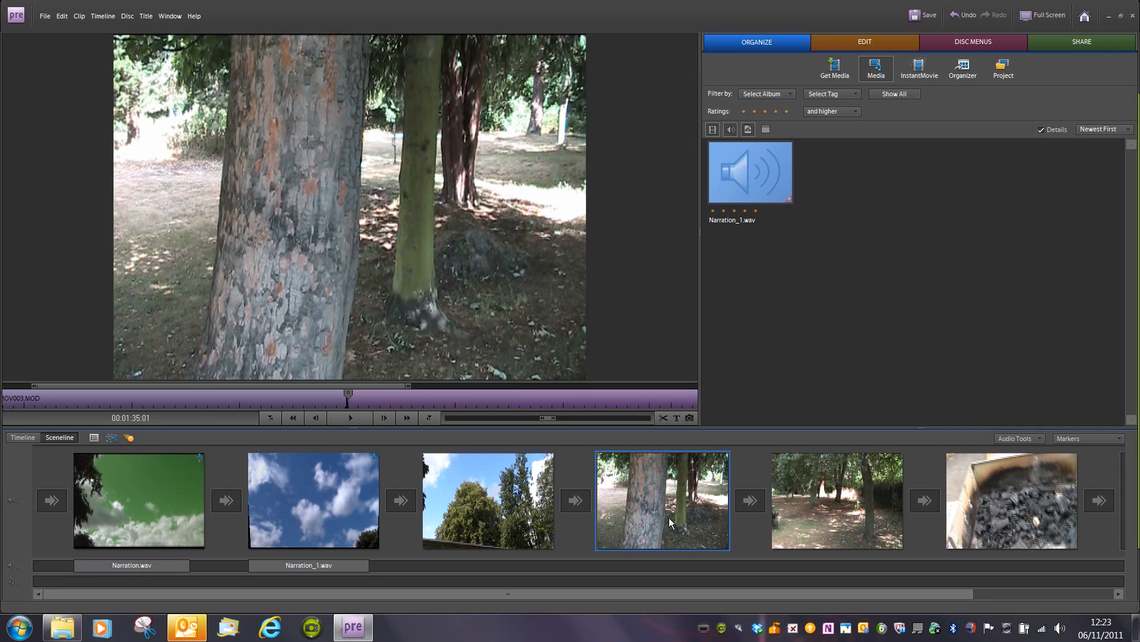
key("space")
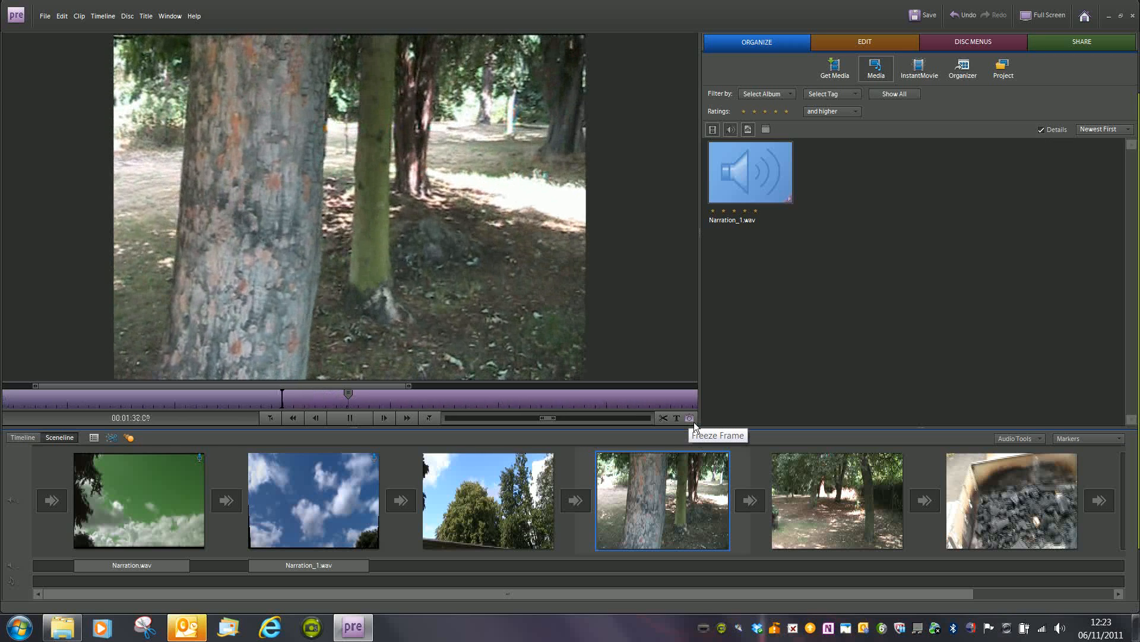
left_click(691, 418)
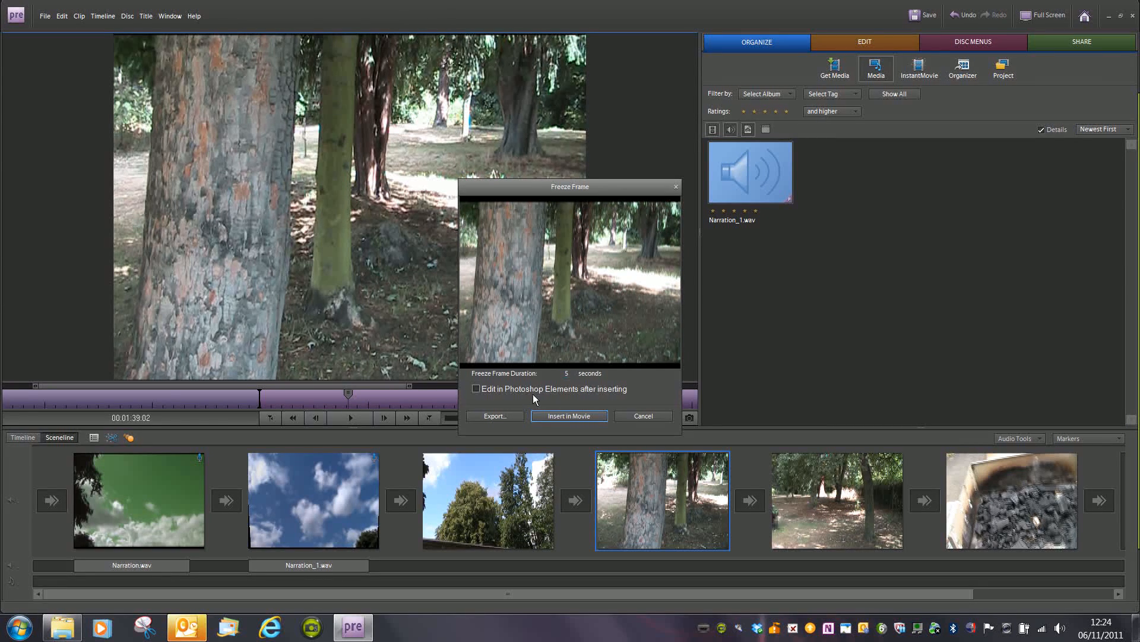
left_click(569, 416)
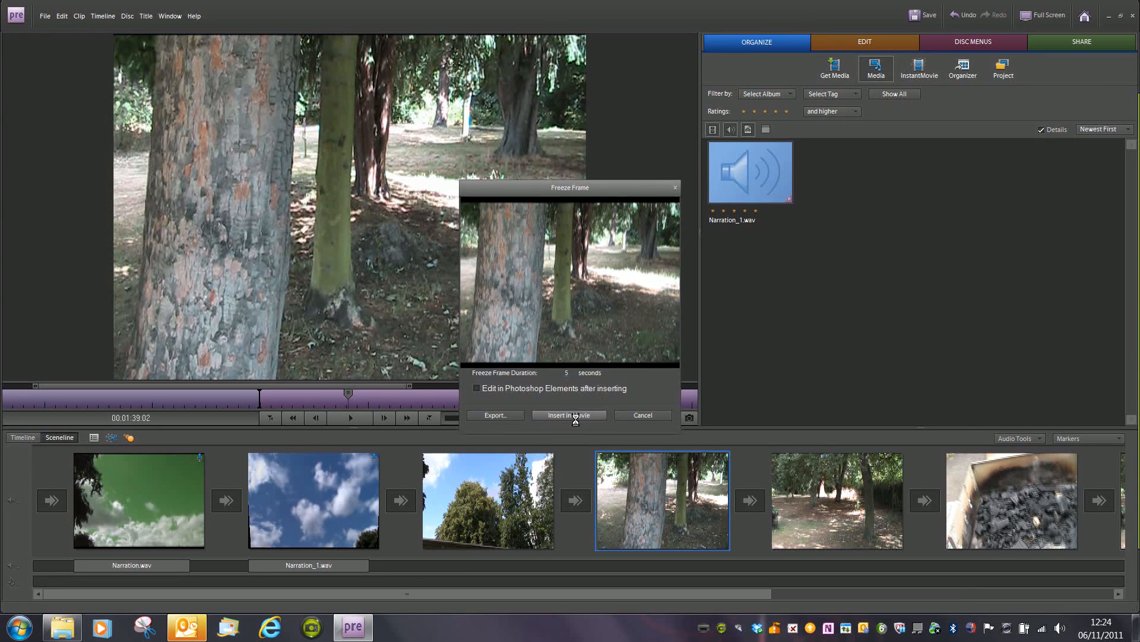
View the editable effect properties of the Example_FF.bmp freeze frame.
left_click(836, 496)
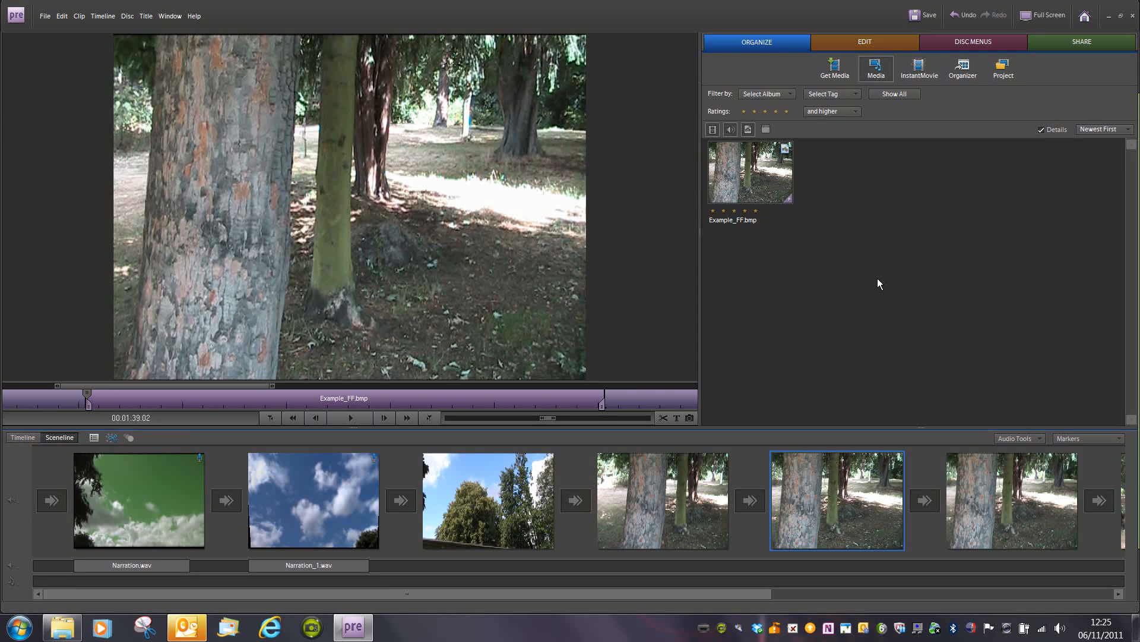
left_click(863, 51)
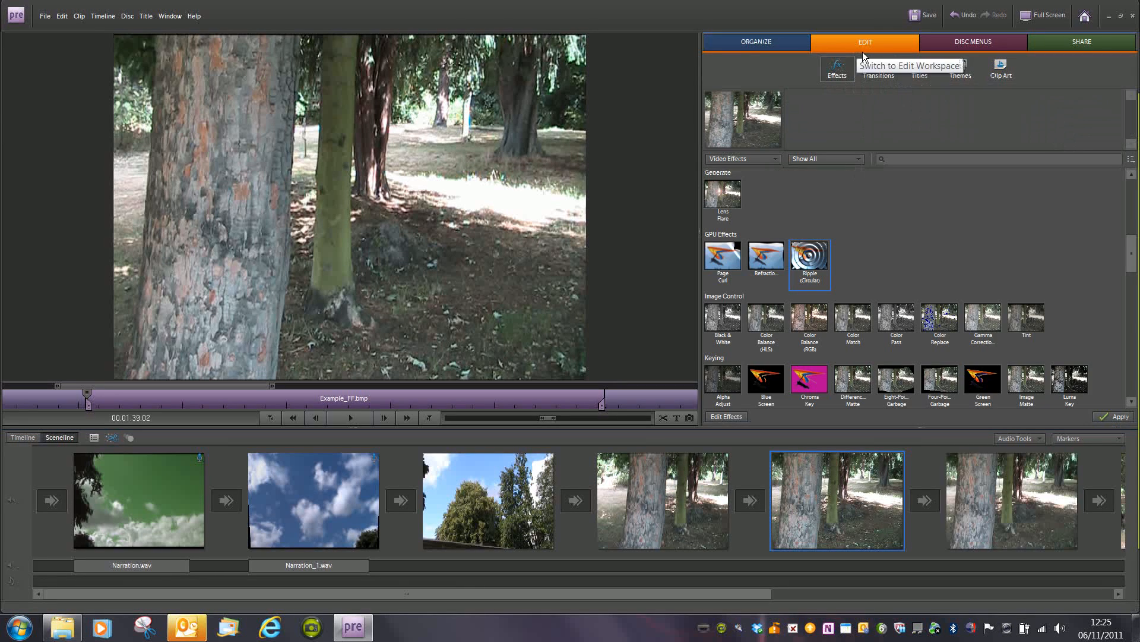
left_click(736, 421)
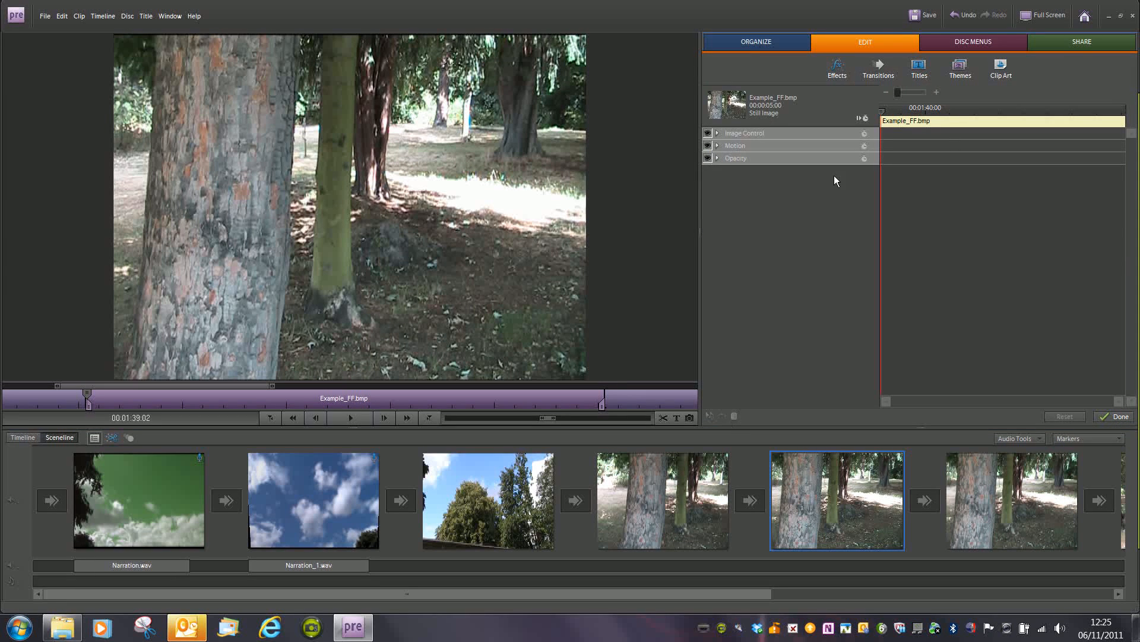
left_click(783, 134)
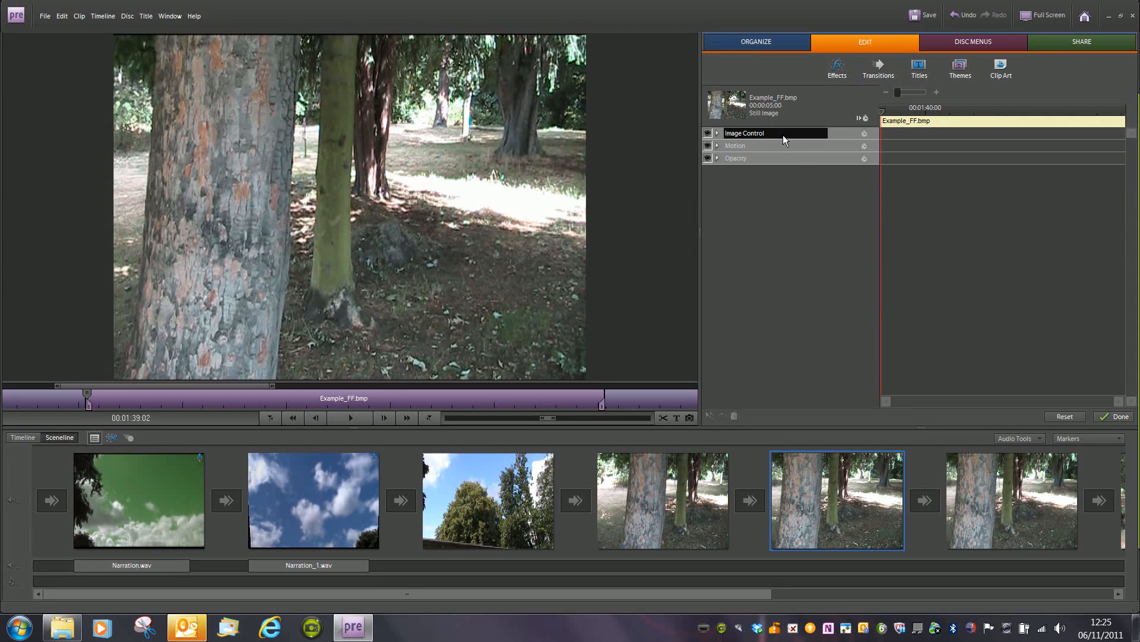
left_click(750, 189)
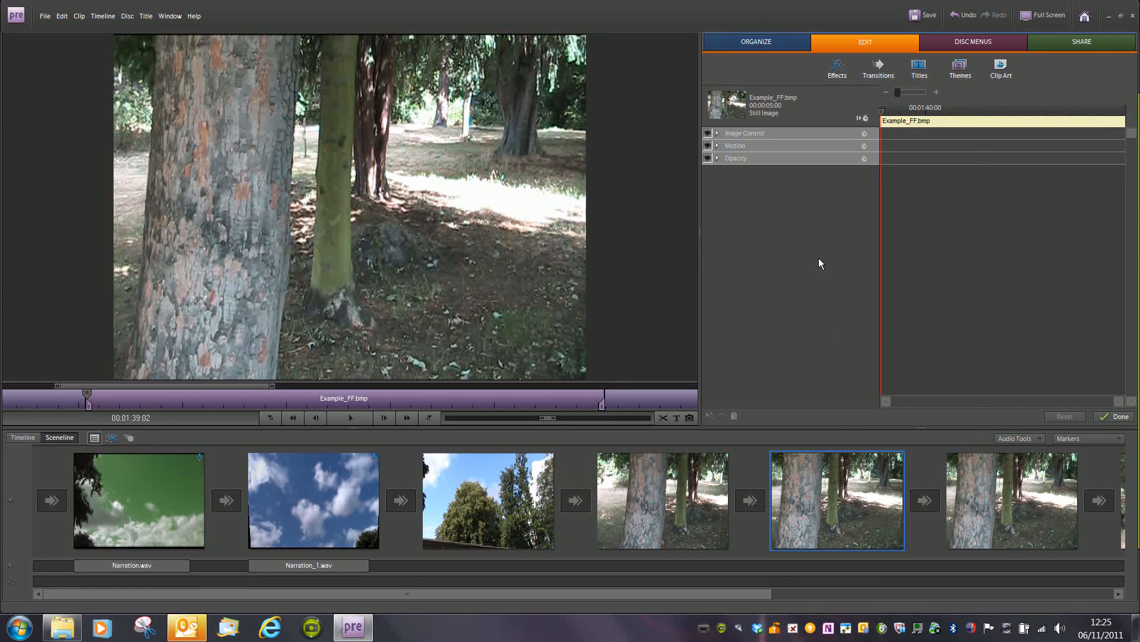
Try the Ripple (Circular) video effect on the freeze frame, and remove it again.
left_click(847, 82)
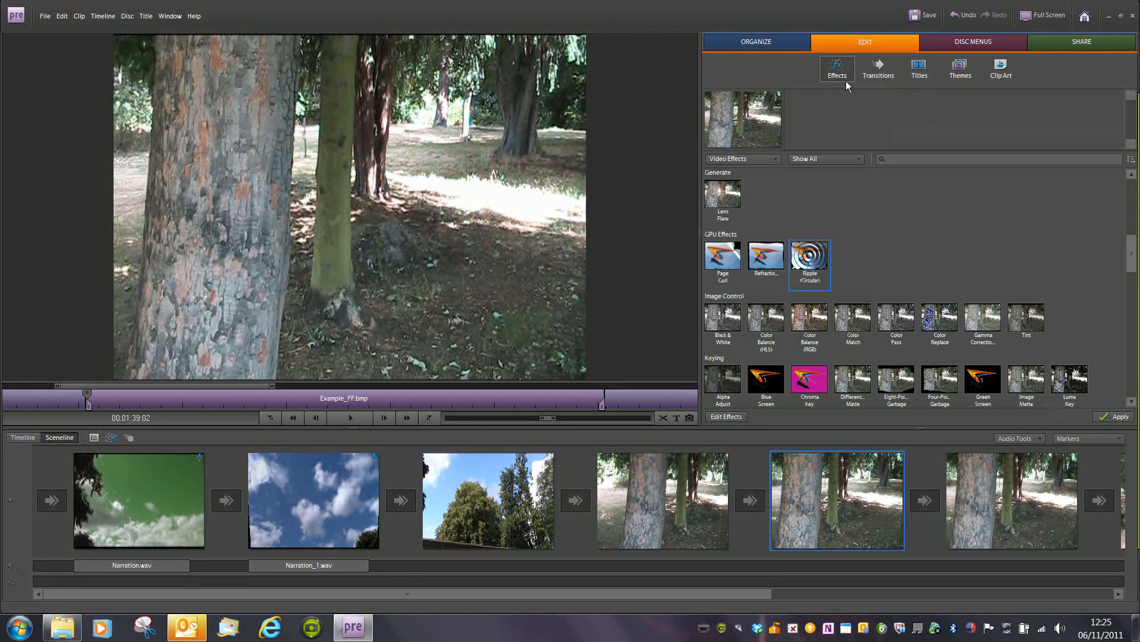
left_click(821, 262)
left_click_drag(833, 515, 835, 515)
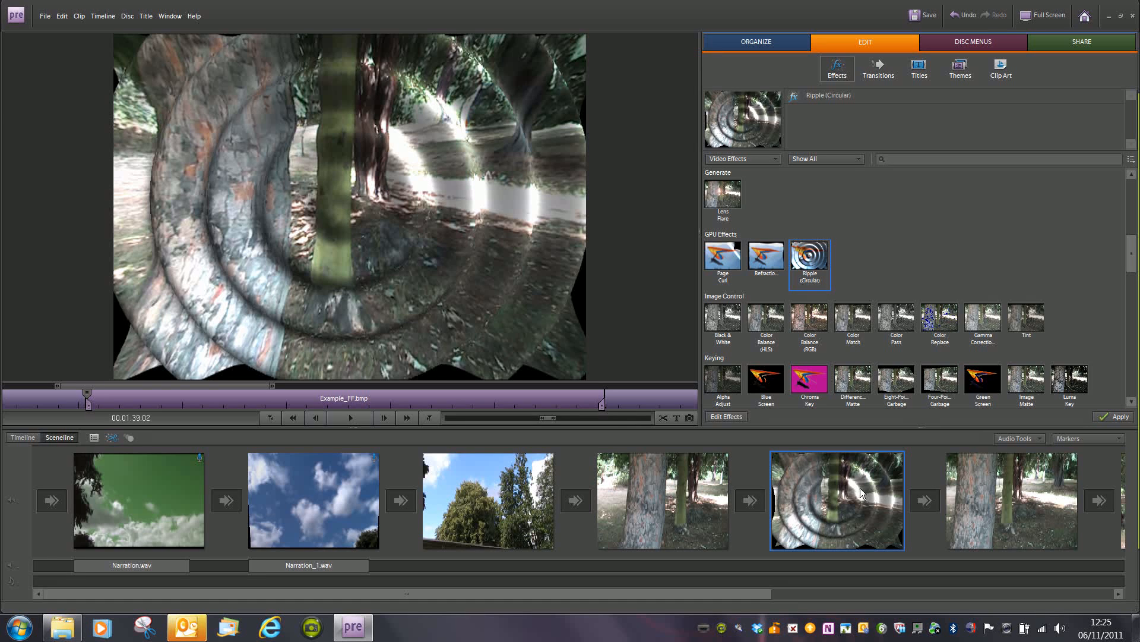
left_click(949, 101)
left_click(1117, 96)
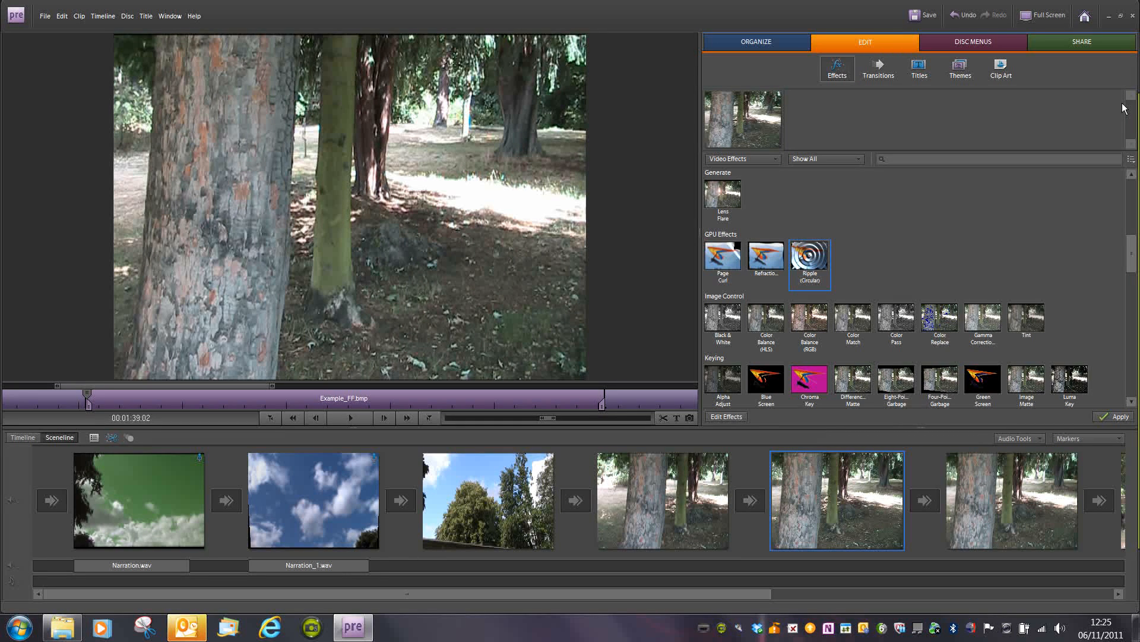
Examine the Motion properties of the freeze frame, including position, scale and rotation.
left_click(729, 417)
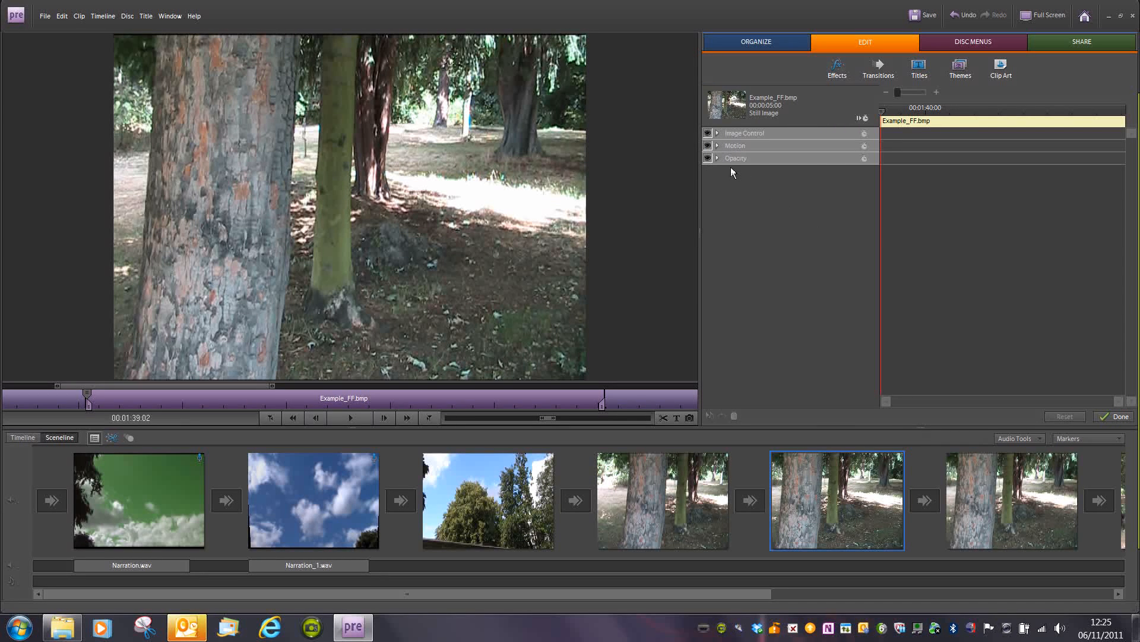
left_click(727, 146)
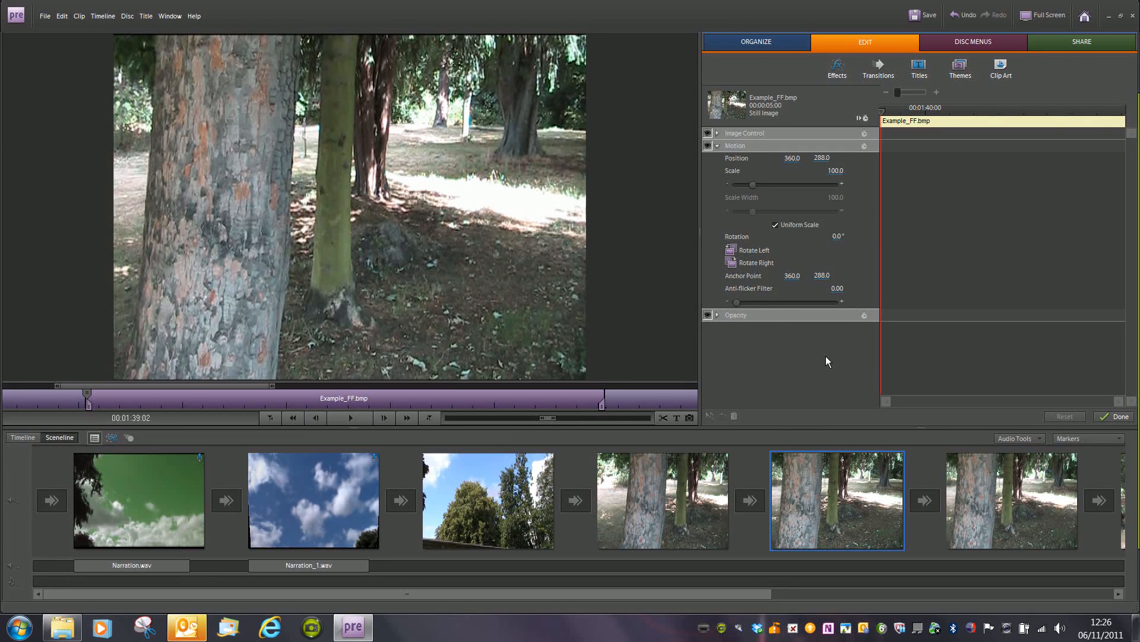
Start importing media from PC files and browse to the Stills folder within AECB, Academic Year 11-12, Autumn, Cameras - Imaging - Video, DVEB - 1106S880.
left_click(775, 49)
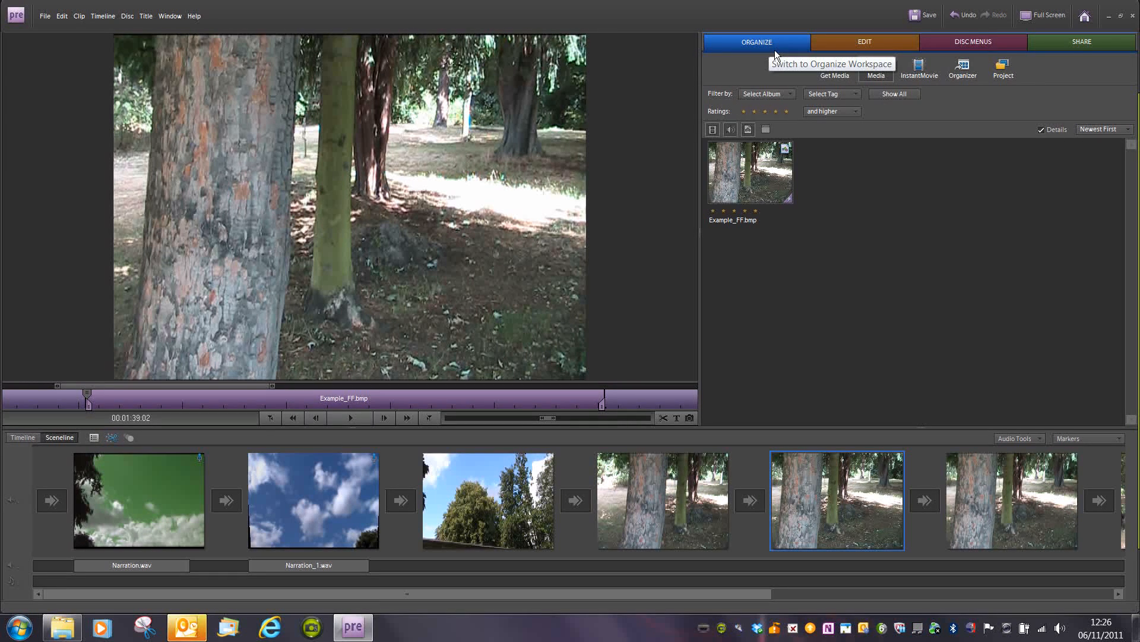
left_click(845, 70)
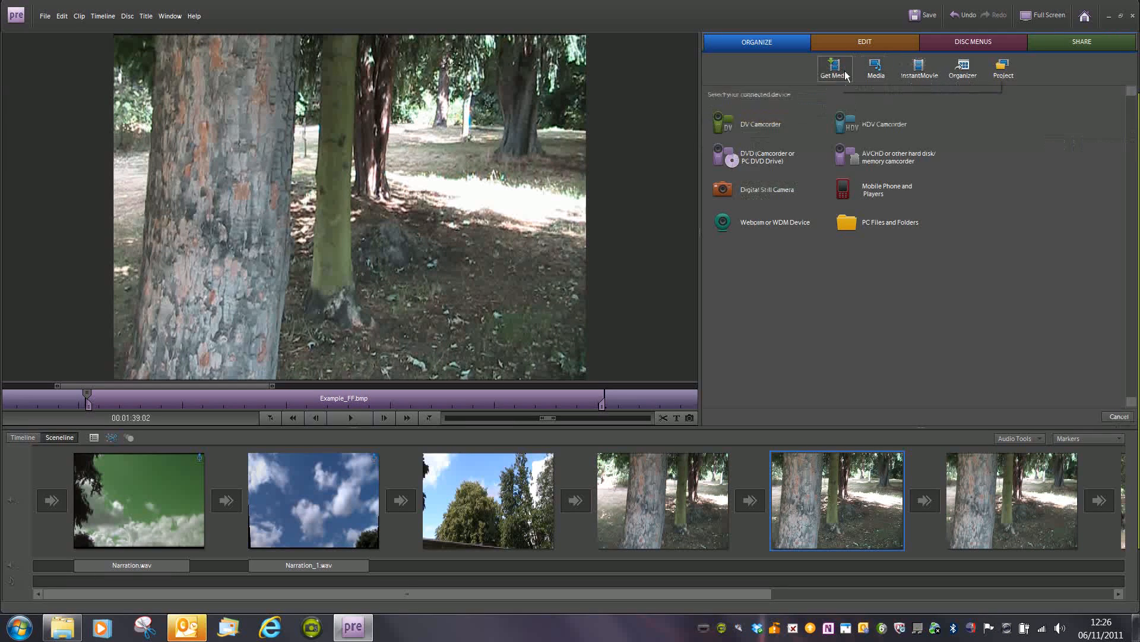
left_click(890, 230)
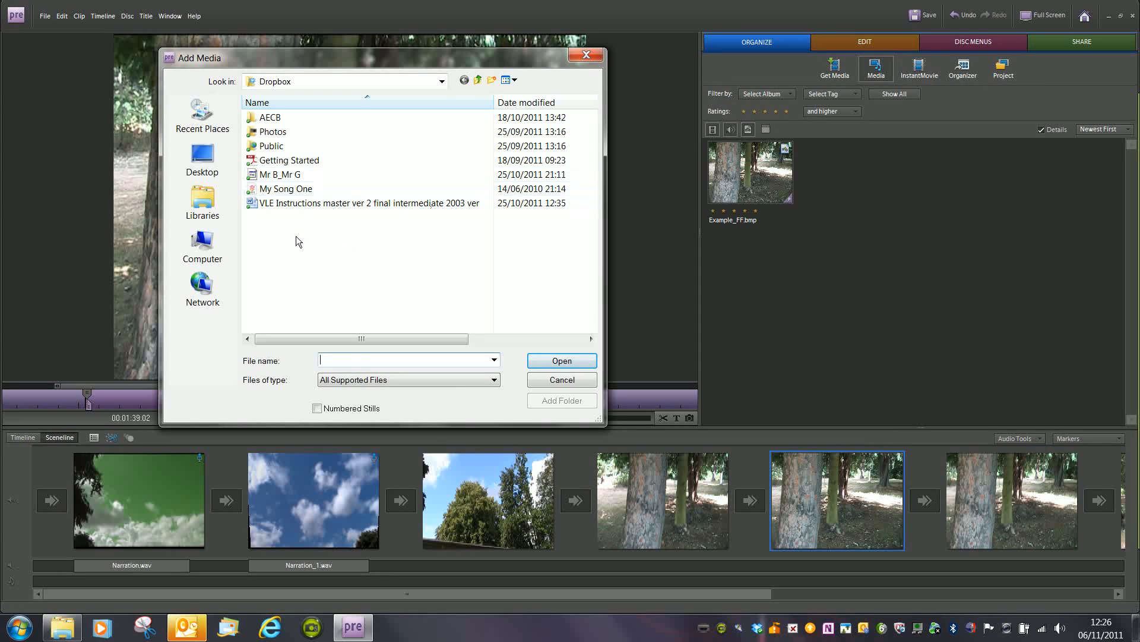
double_click(292, 122)
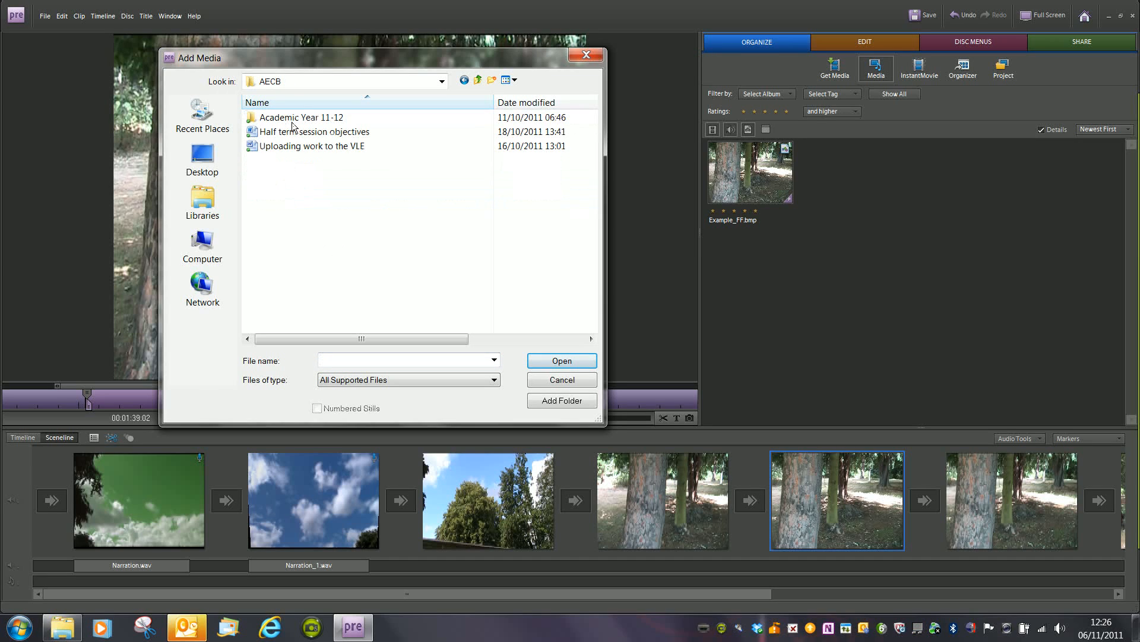
double_click(293, 122)
double_click(293, 122)
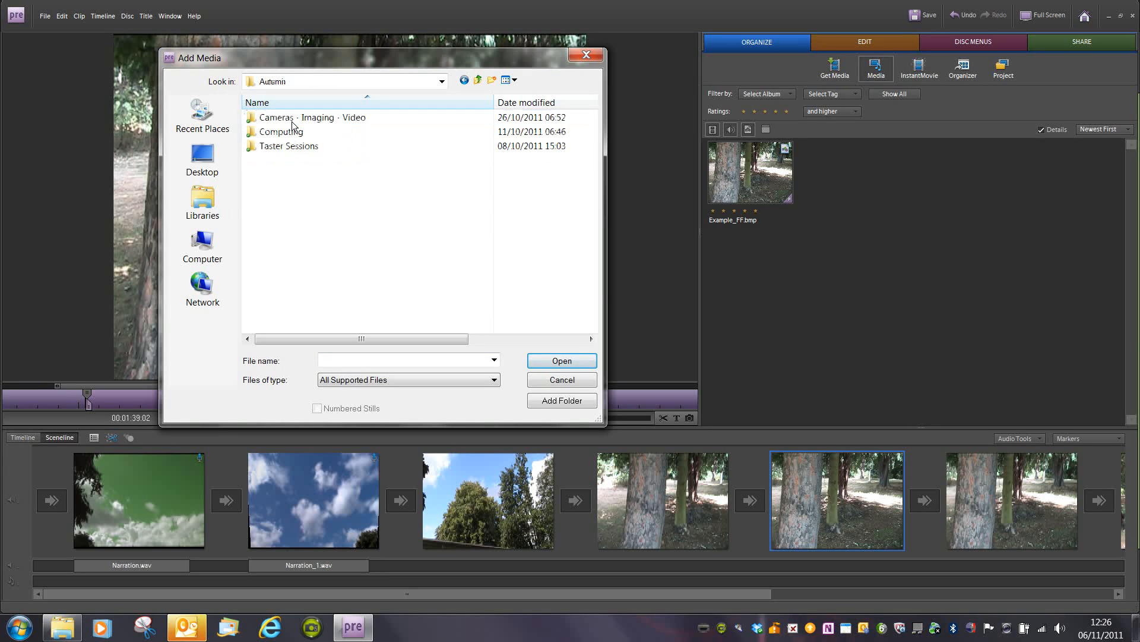
double_click(293, 122)
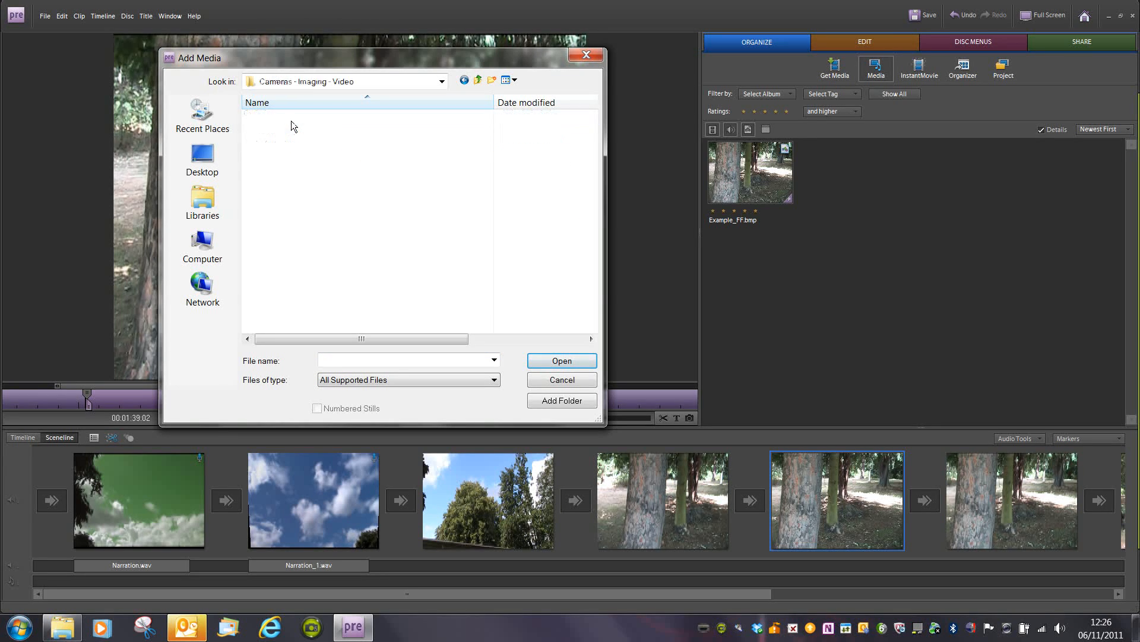
double_click(299, 161)
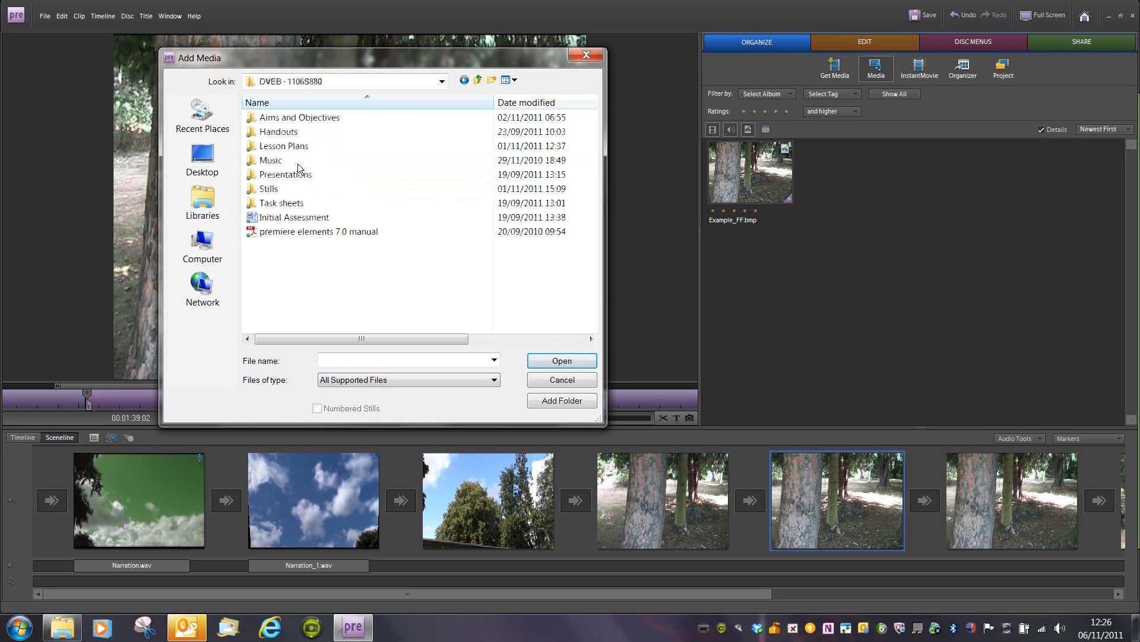
double_click(288, 189)
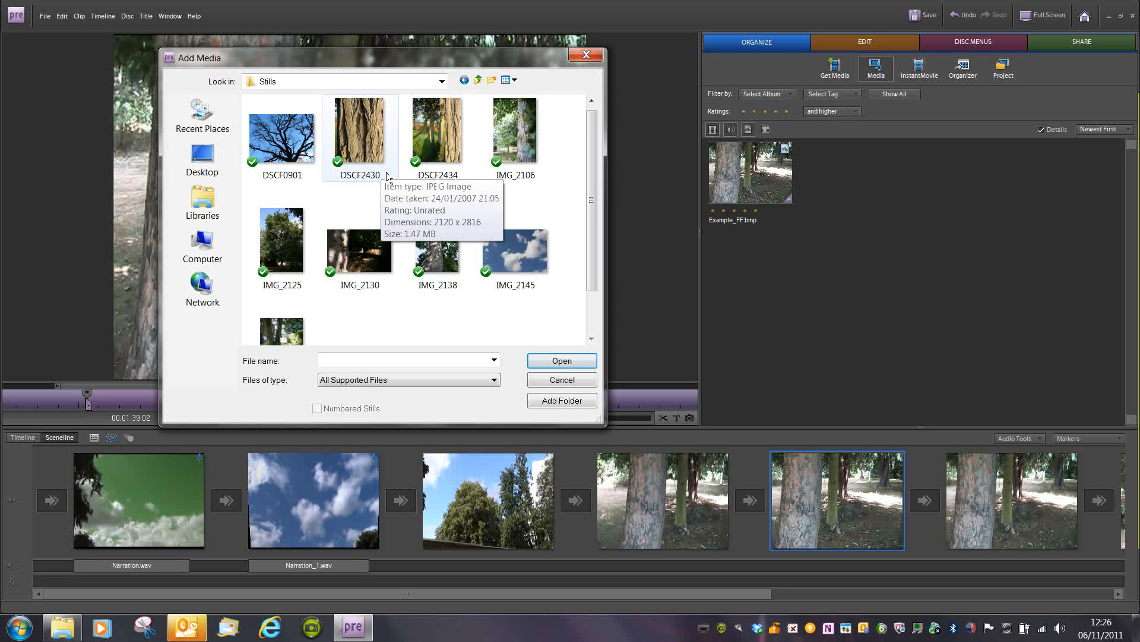
Import the still image DSCF2430 and place it in the sceneline directly after the freeze frame.
left_click(380, 145)
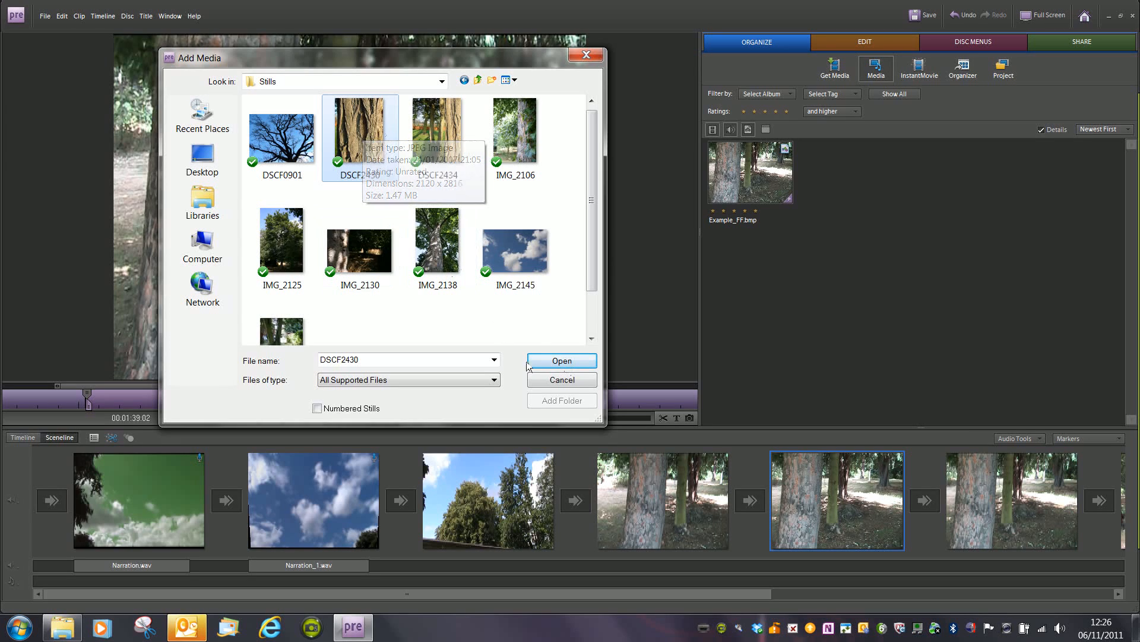
left_click(564, 376)
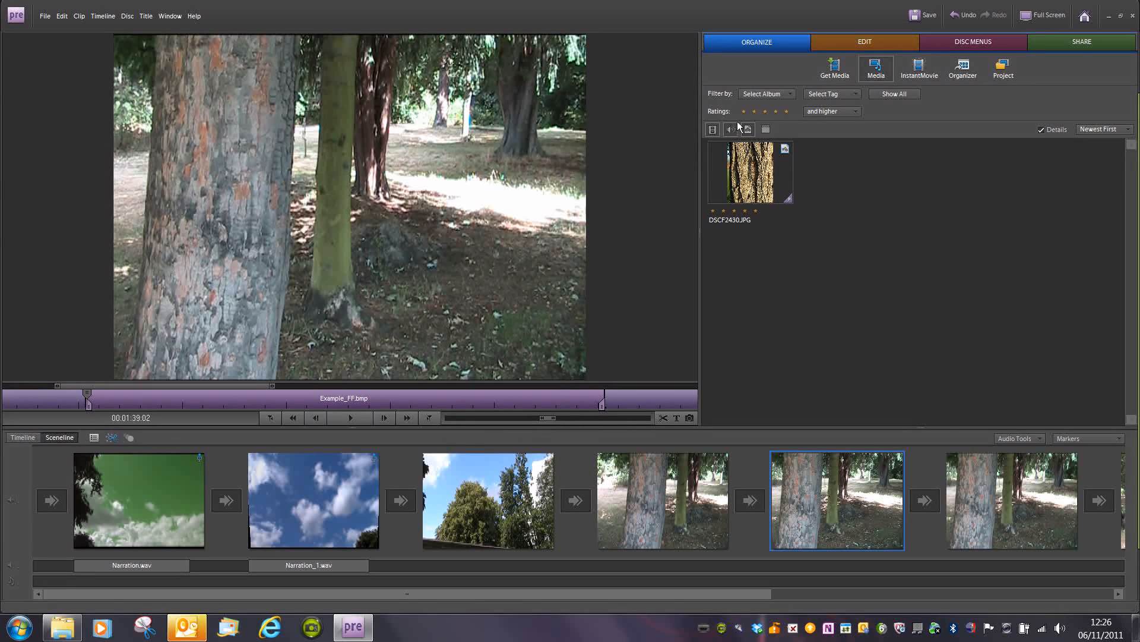
left_click(763, 184)
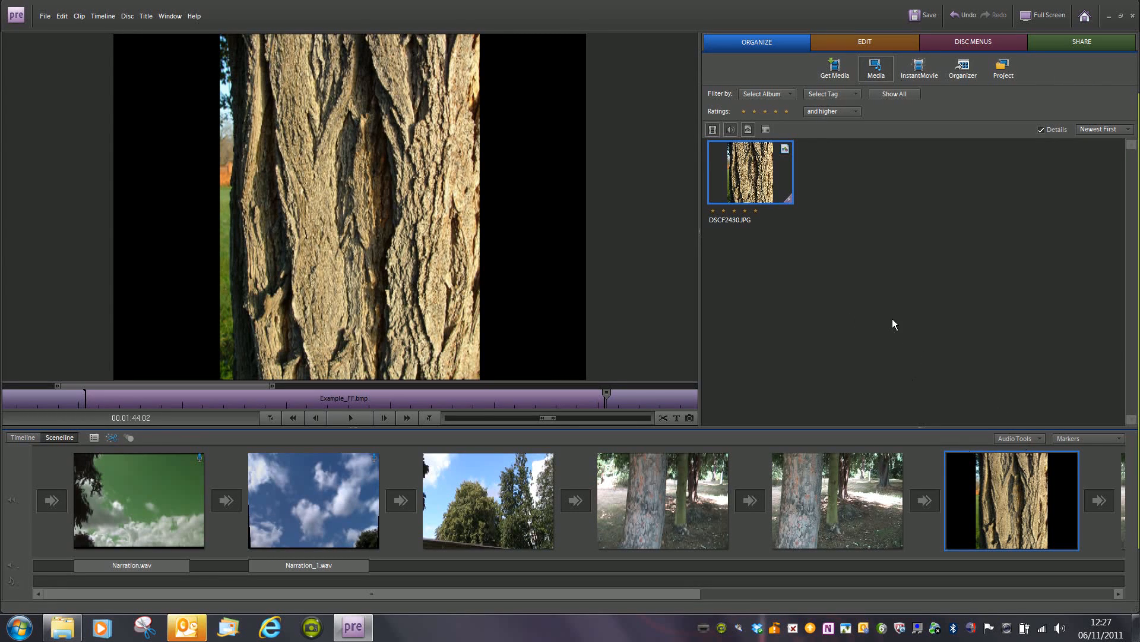
Scale the DSCF2430.JPG still to 198.8 in its Motion properties so that it fills the frame.
left_click(863, 46)
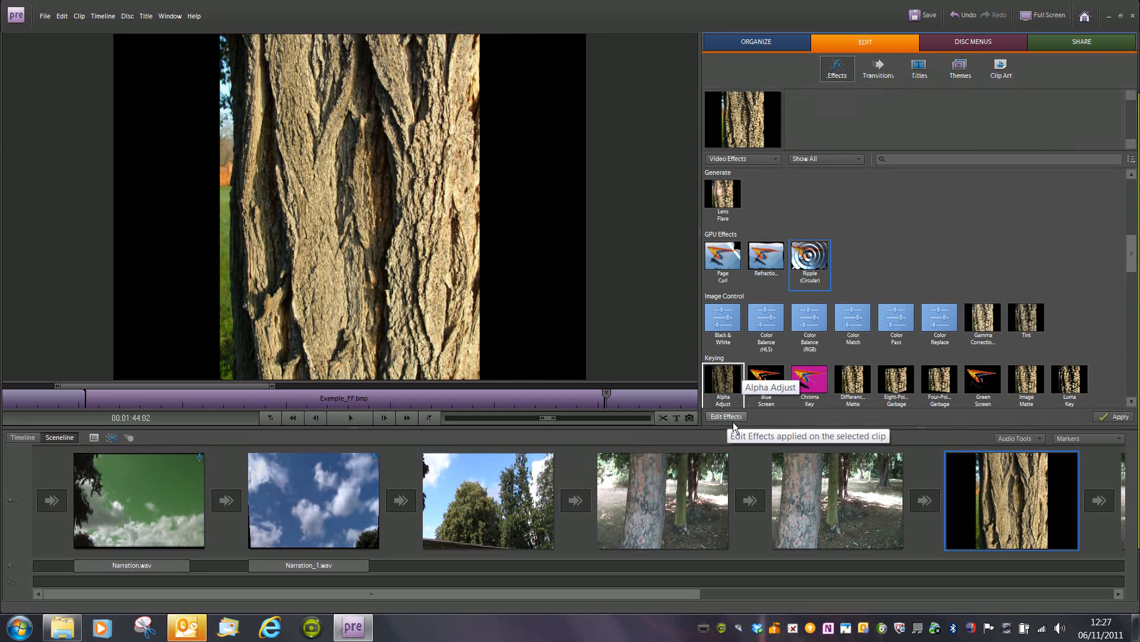
left_click(733, 420)
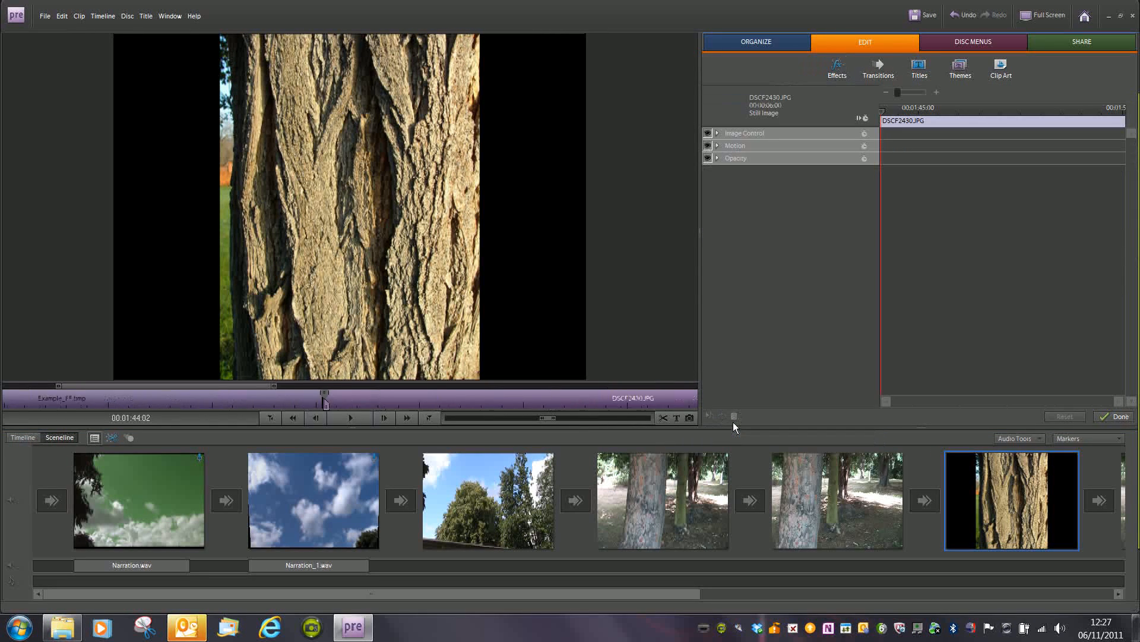
left_click(723, 135)
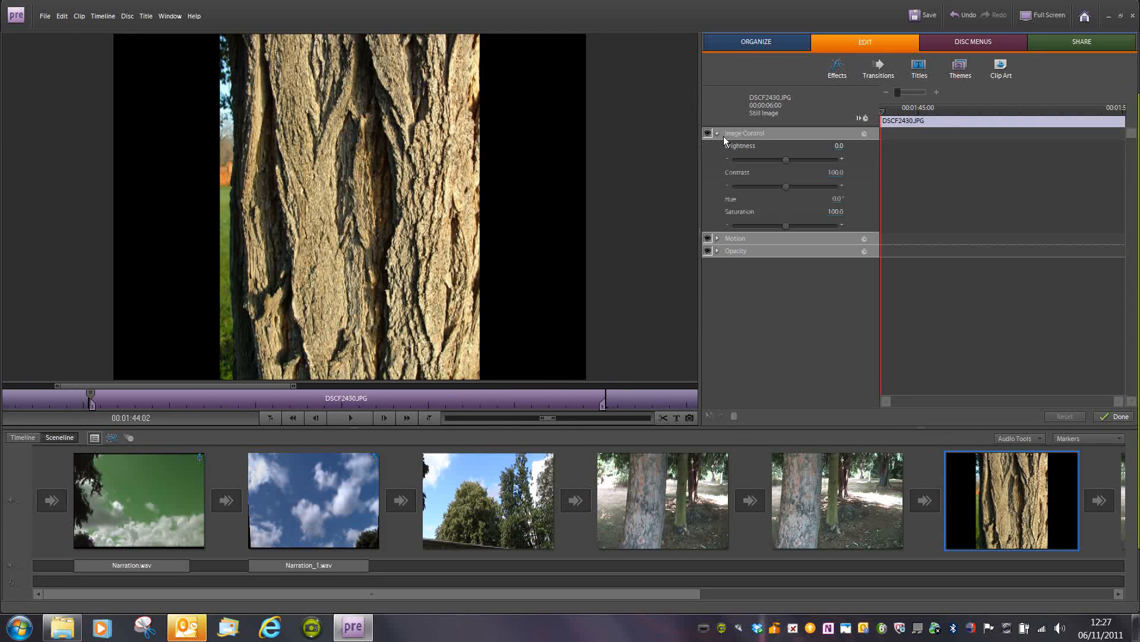
left_click(724, 137)
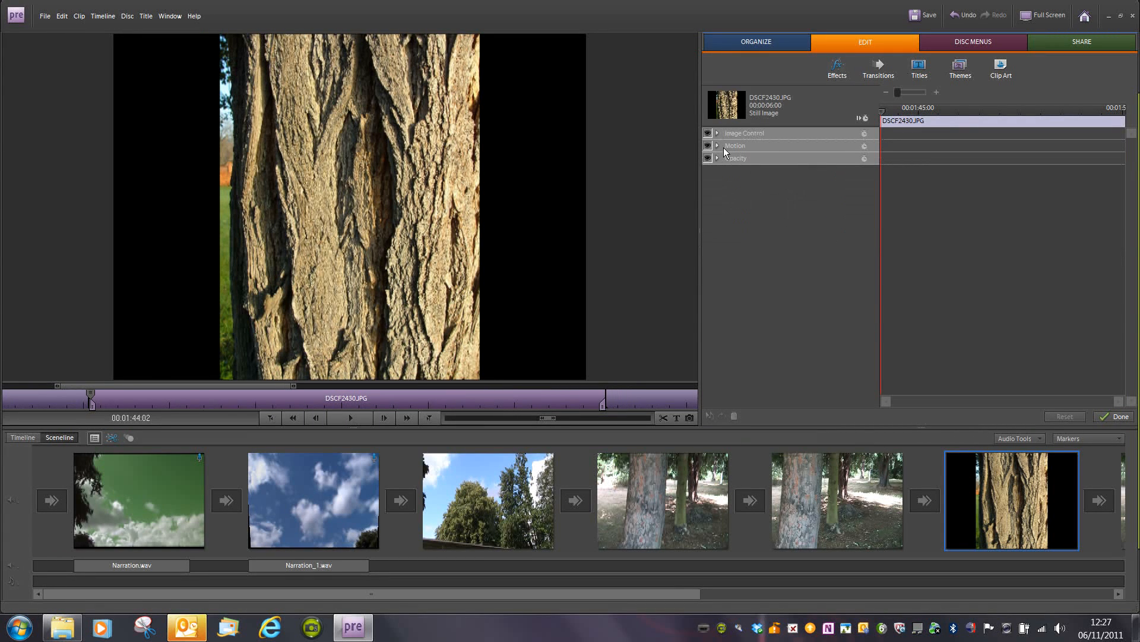
left_click(724, 147)
left_click_drag(758, 190, 775, 187)
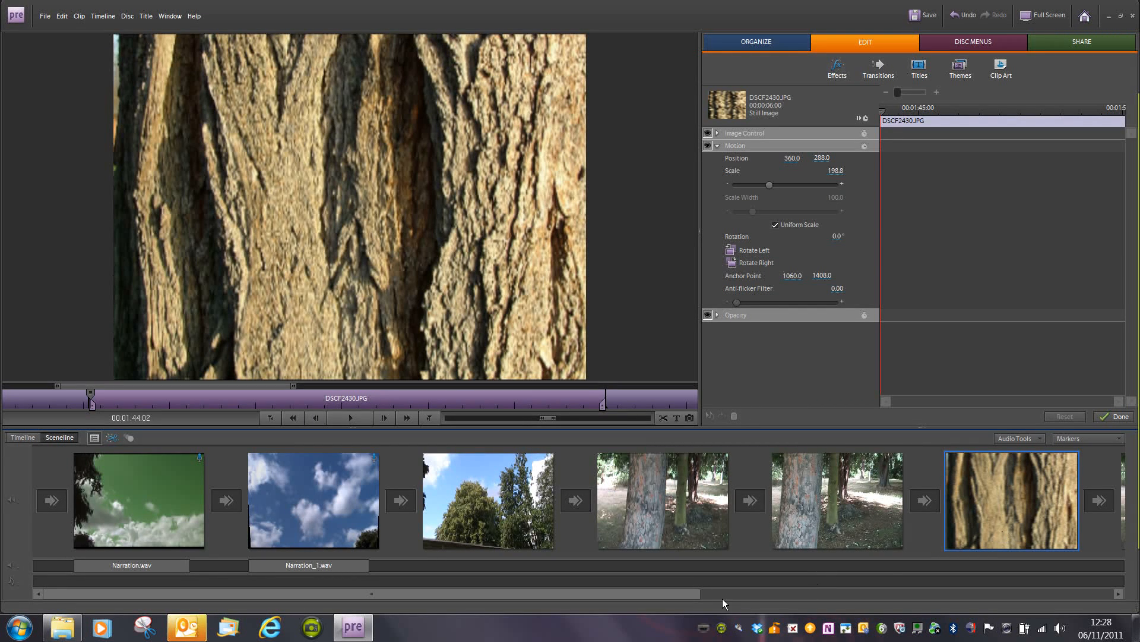
Turn off Default scale to frame size in the General preferences.
left_click_drag(698, 600, 873, 613)
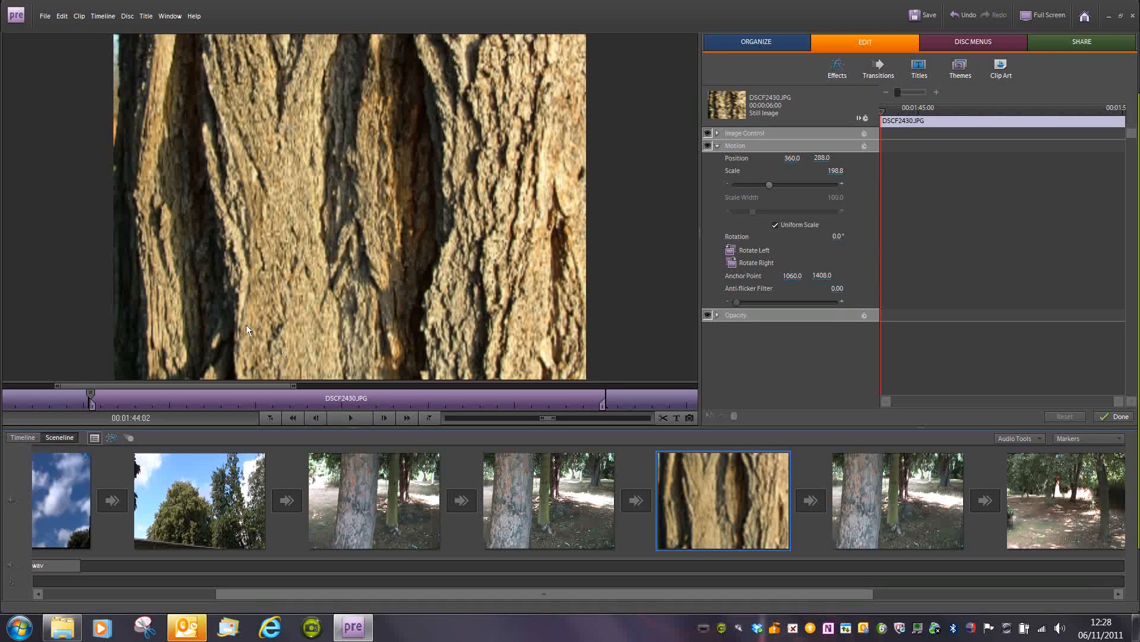
left_click(66, 22)
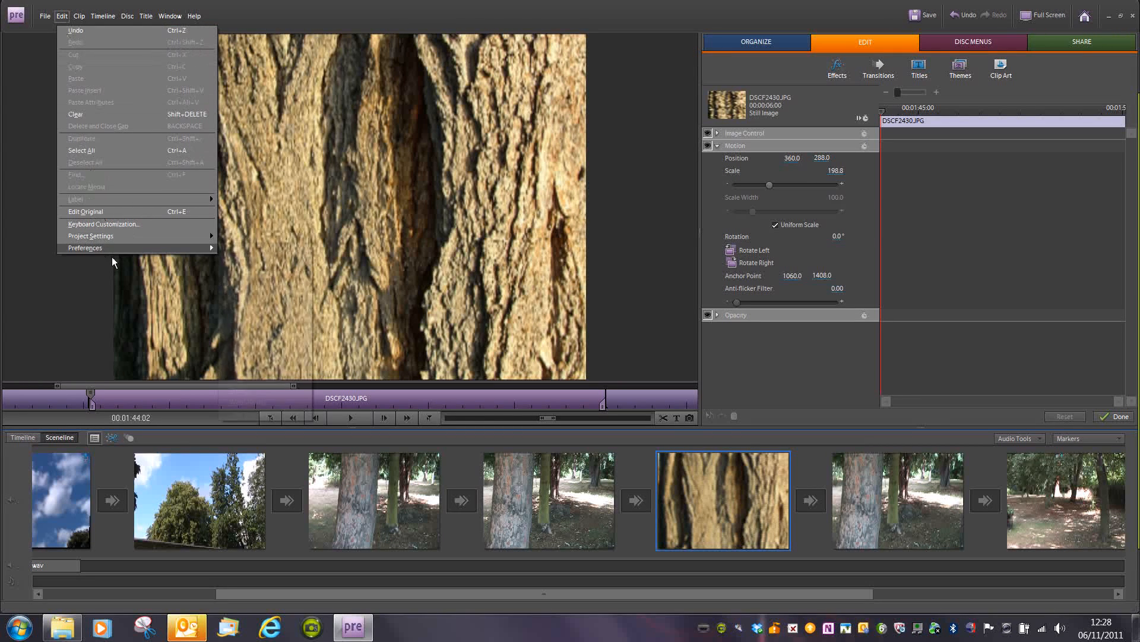
mouse_move(178, 247)
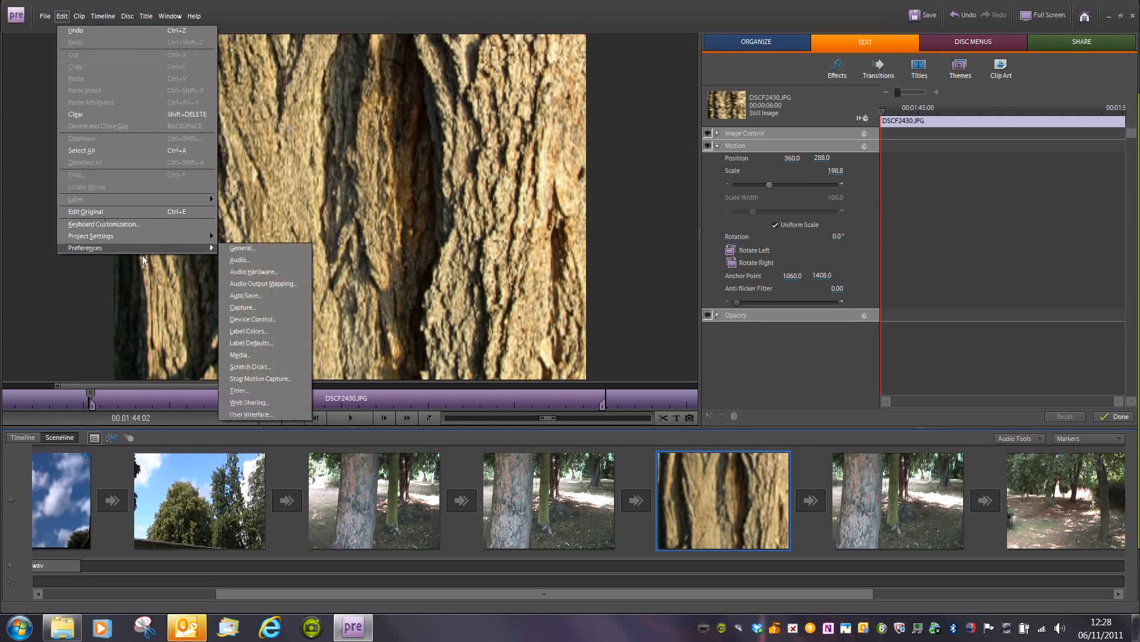
left_click(245, 250)
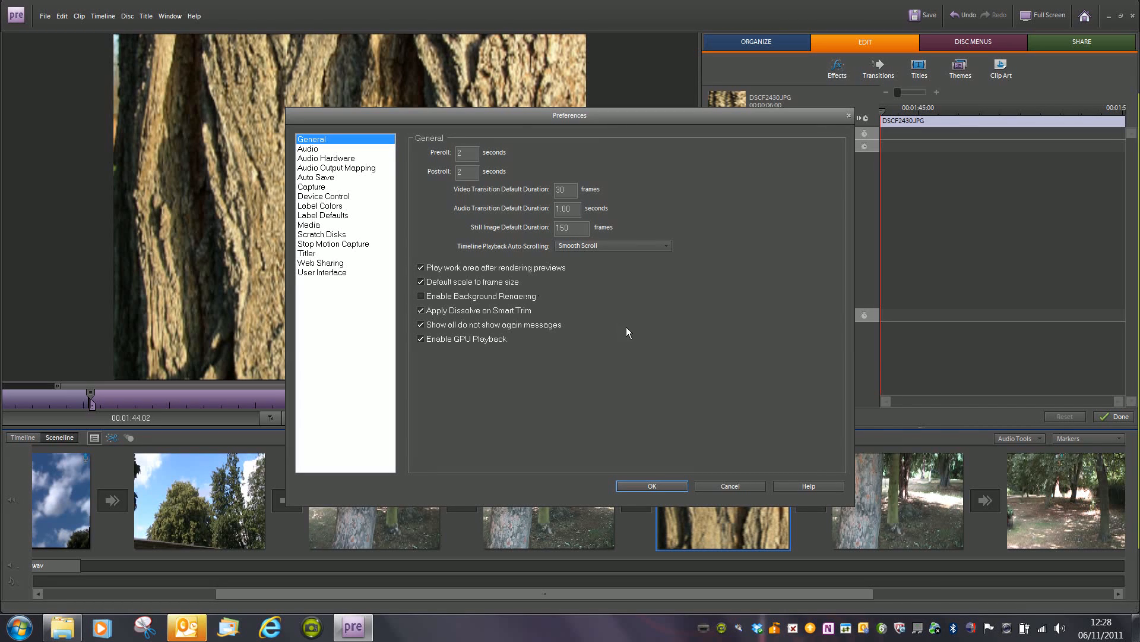
left_click(430, 284)
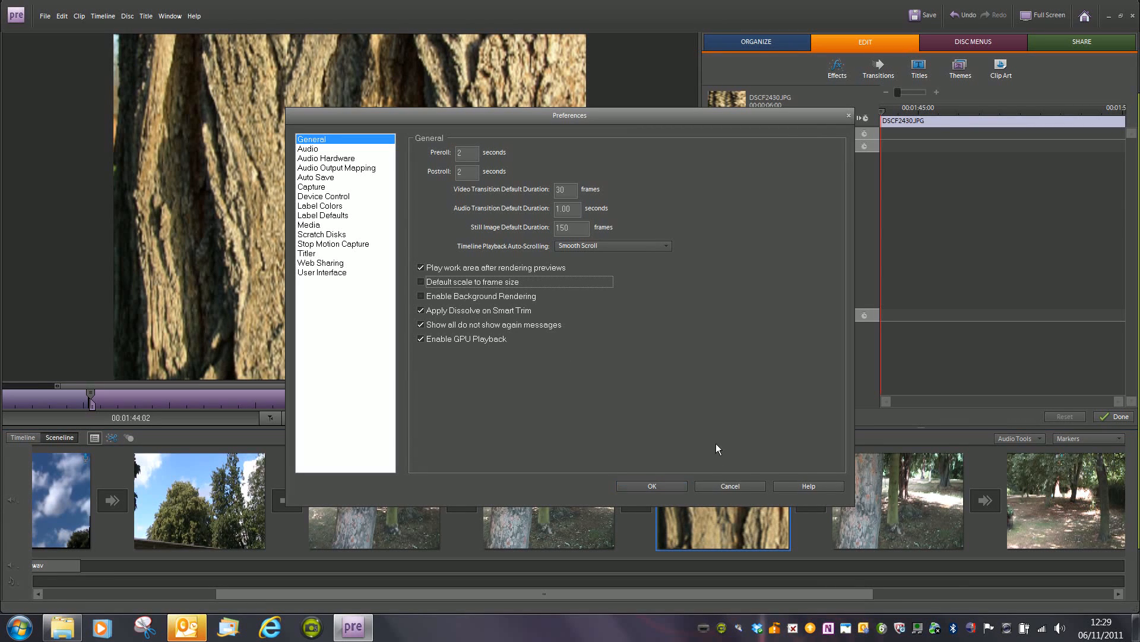
left_click(661, 490)
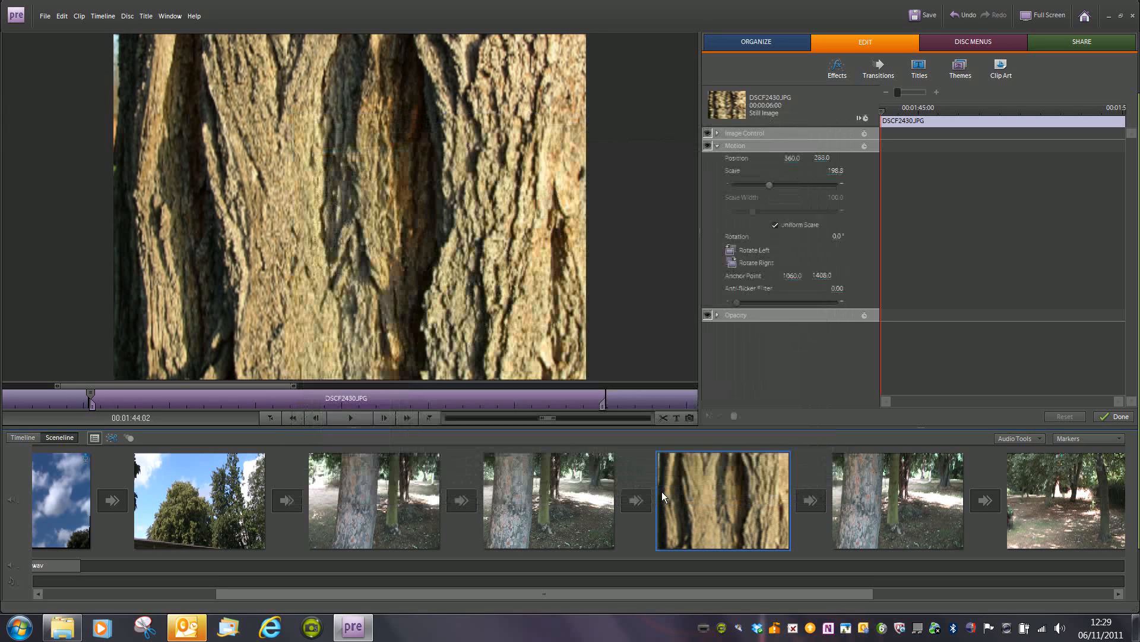
Import the still image DSCF0901 from the Stills folder and place it in the sceneline directly after DSCF2430.JPG.
left_click(793, 43)
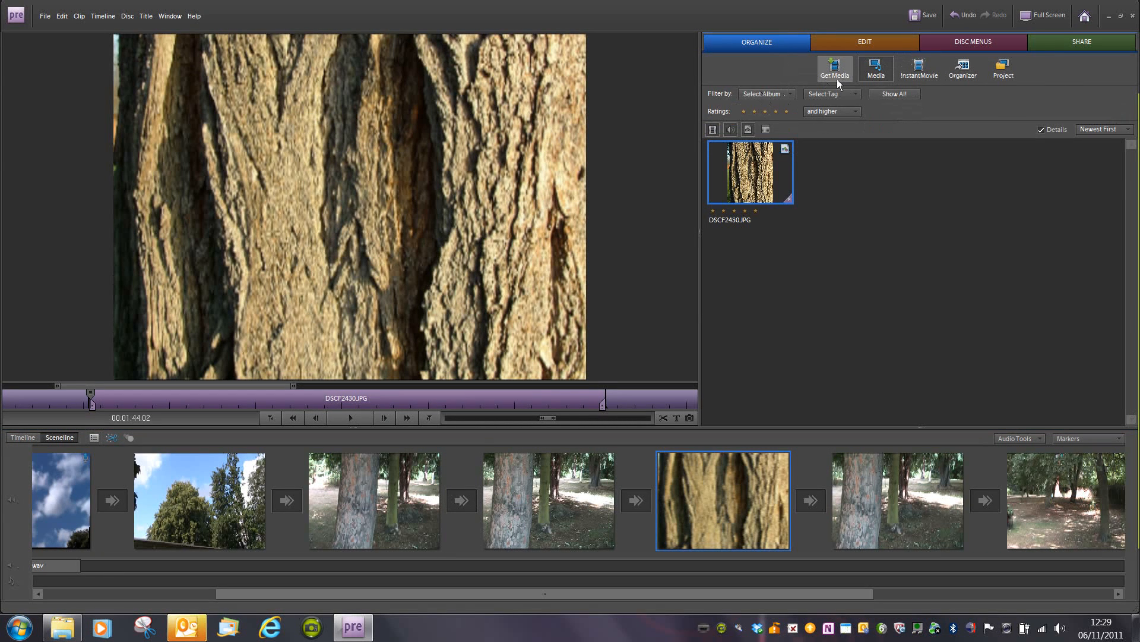
left_click(836, 79)
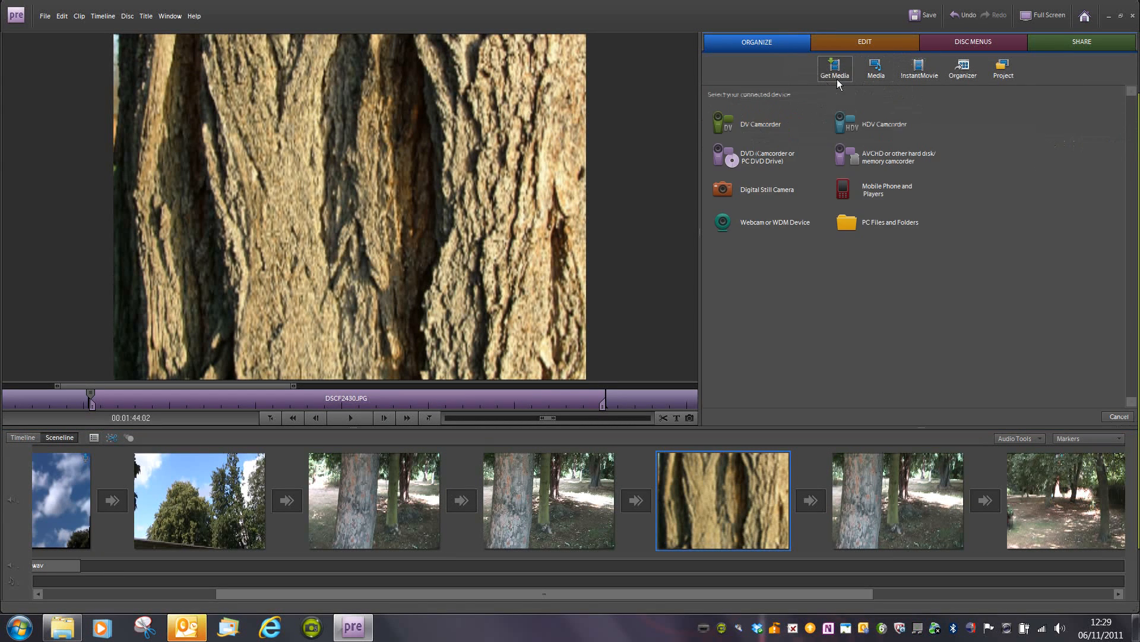
left_click(883, 232)
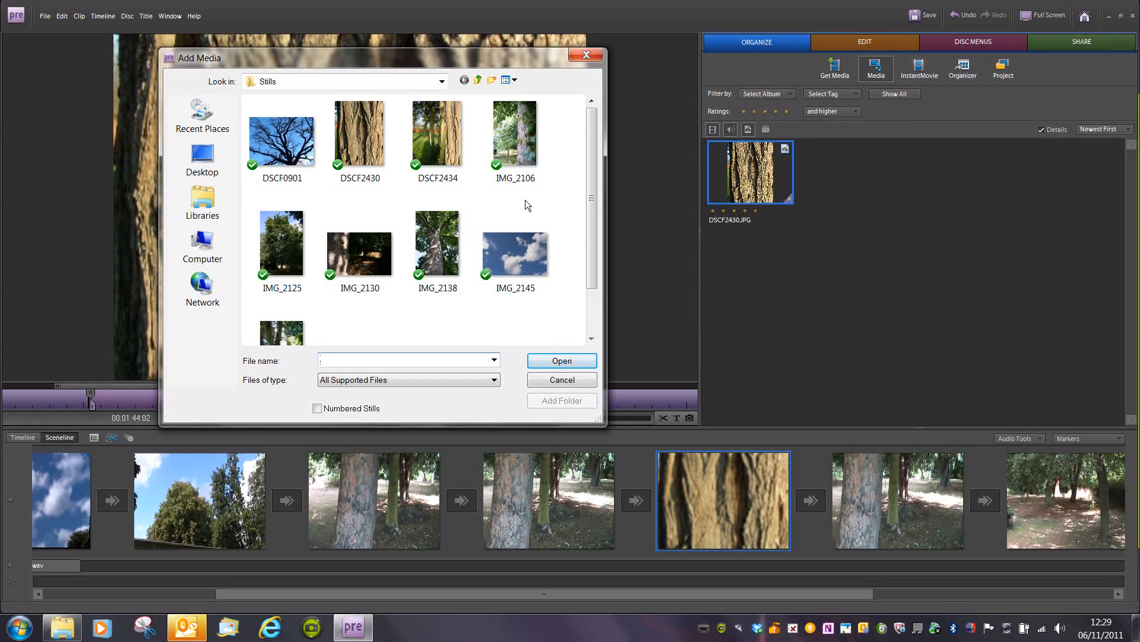
left_click(293, 133)
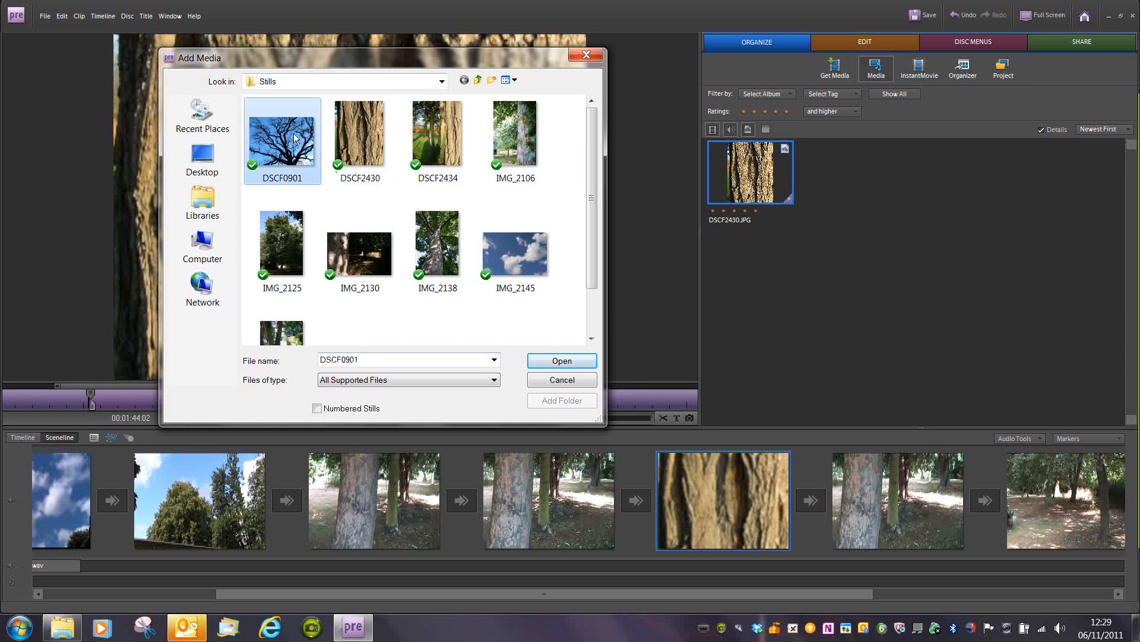
left_click(559, 366)
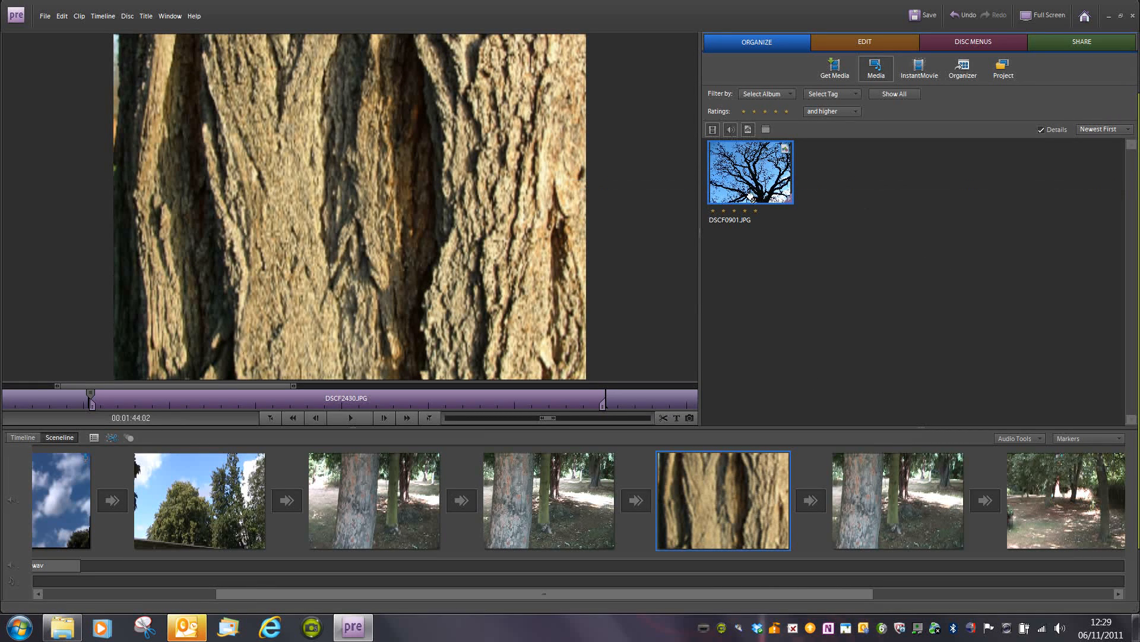
left_click_drag(831, 490, 837, 493)
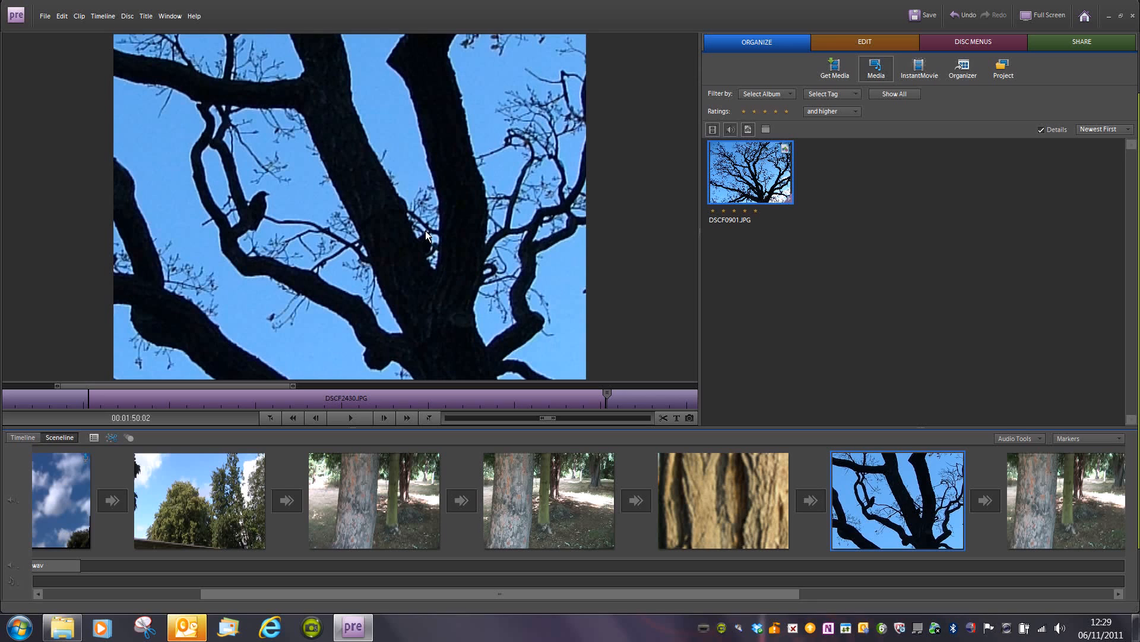
Scale the DSCF0901.JPG still to 28.9 in its Motion properties so that the whole tree fits the frame.
left_click(874, 48)
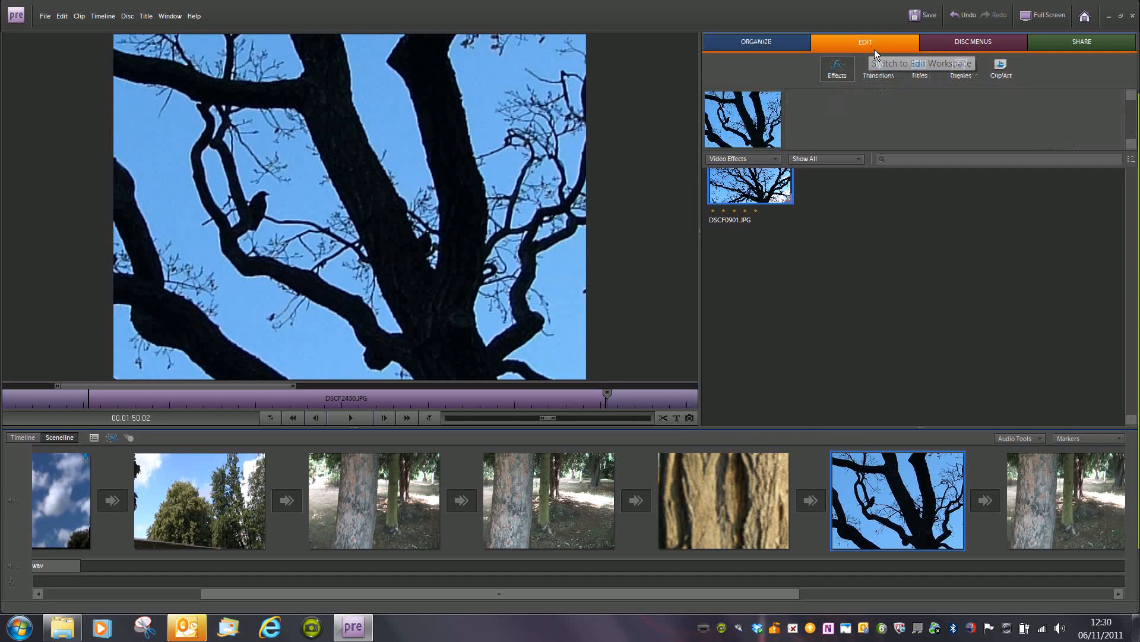
left_click(740, 417)
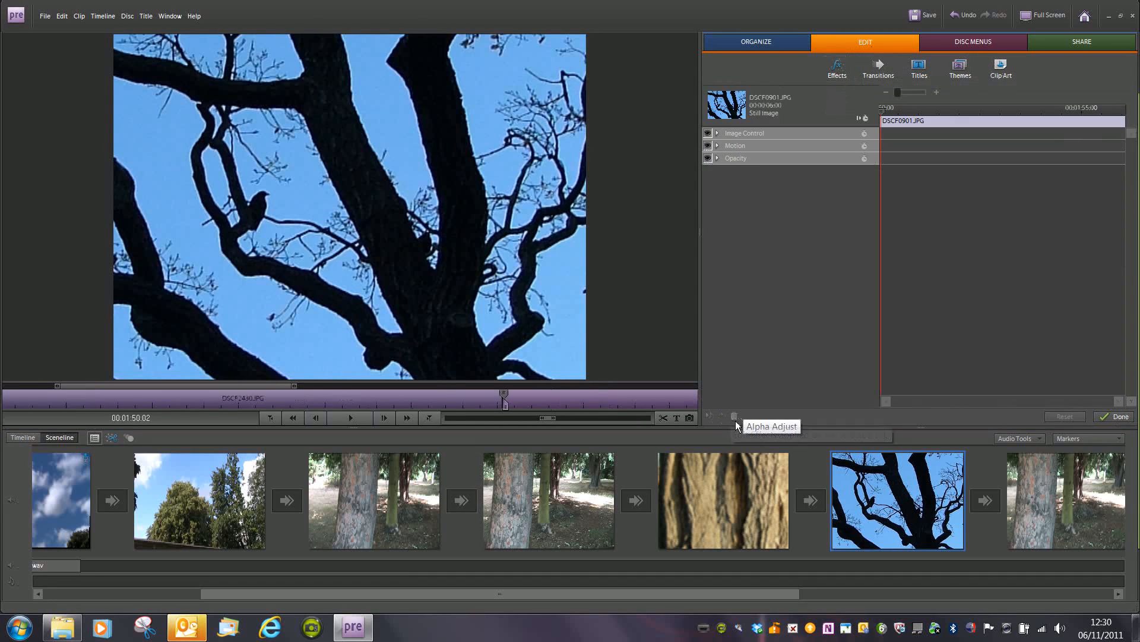
left_click(720, 147)
left_click_drag(753, 194, 747, 191)
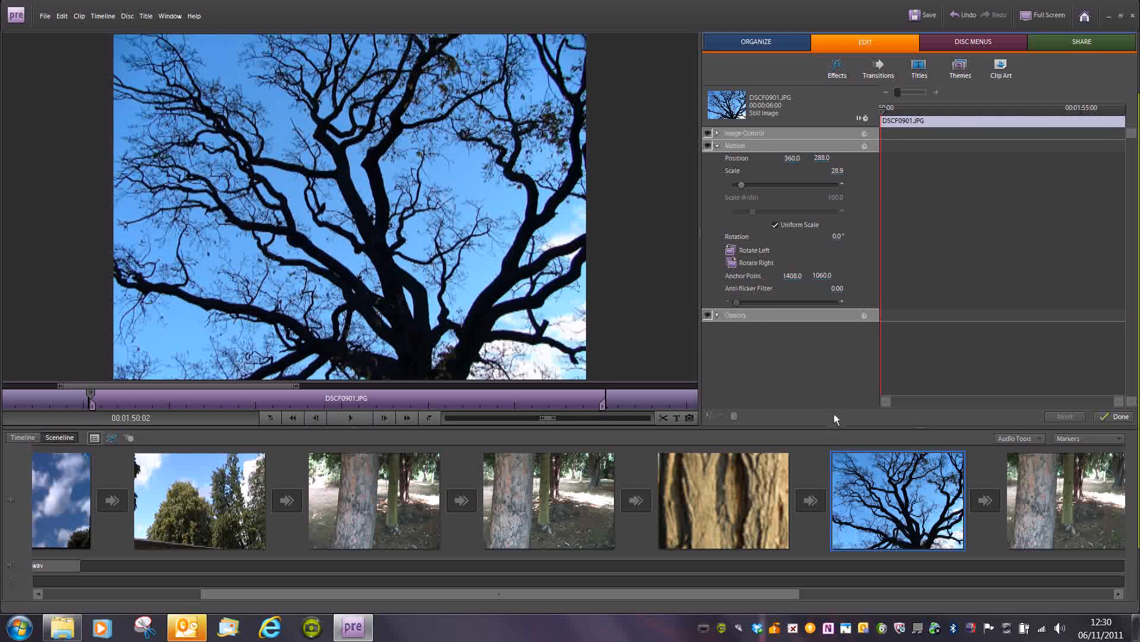
Trim the end of the DSCF2430.JPG still to shorten its duration to 00:00:00:23.
left_click(742, 508)
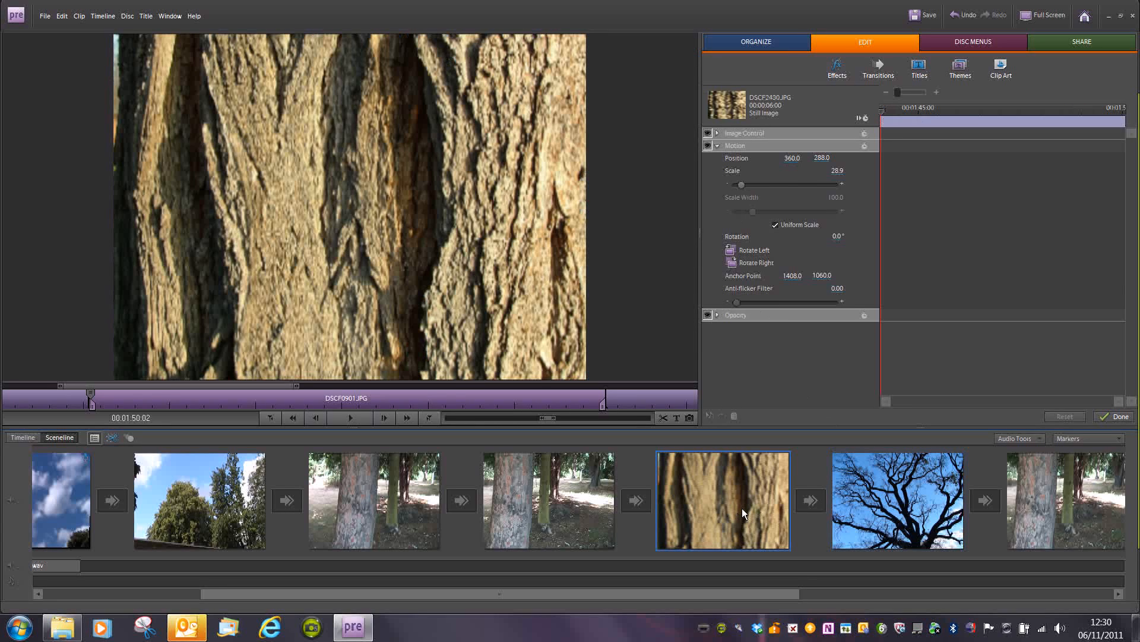
left_click(272, 404)
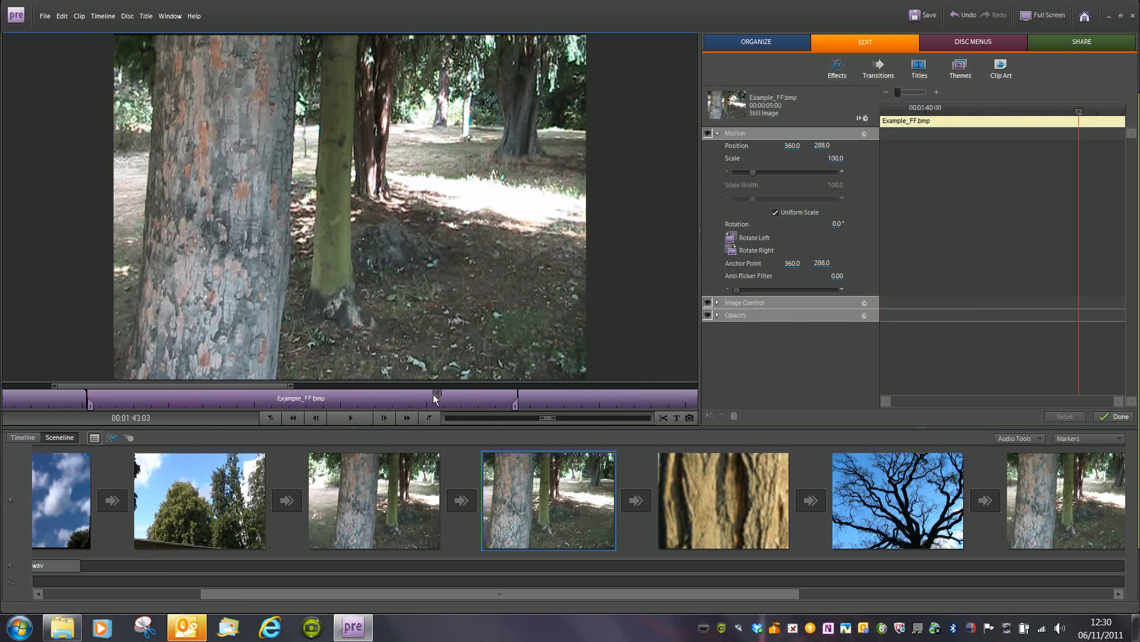
left_click(636, 403)
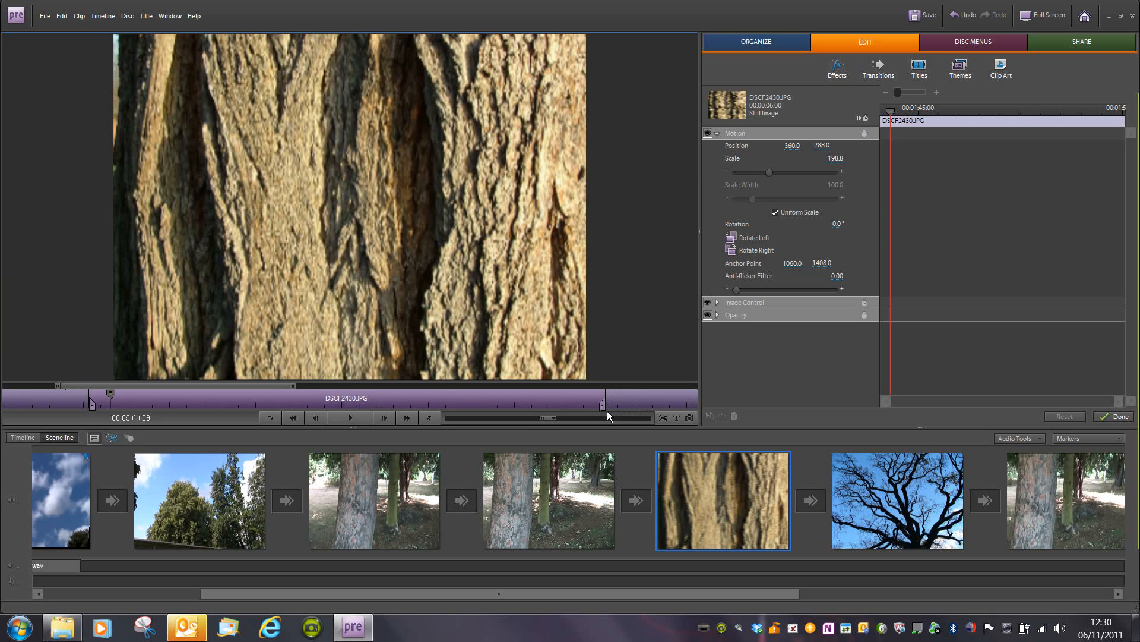
left_click(429, 418)
left_click_drag(406, 416, 332, 408)
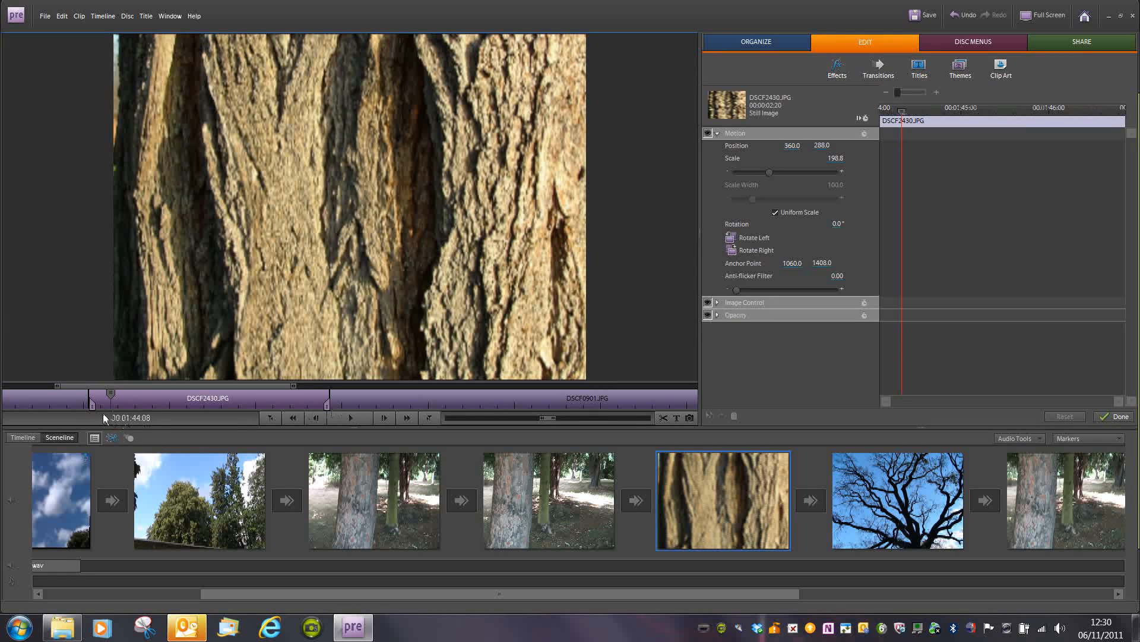
left_click_drag(102, 412, 173, 411)
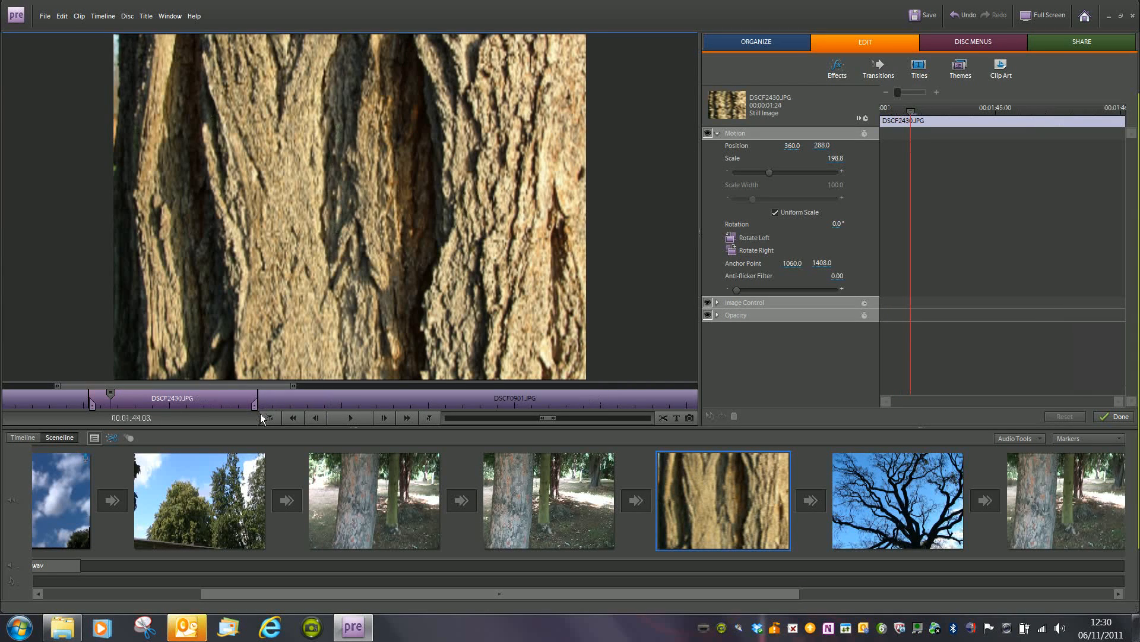
left_click_drag(254, 407, 170, 411)
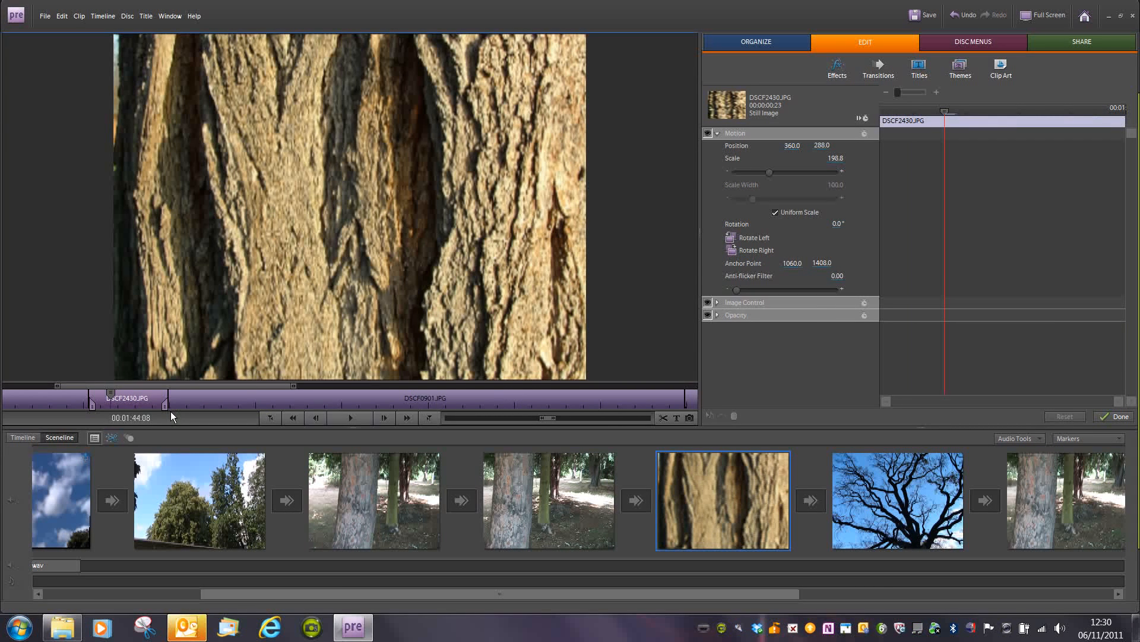
Check the Still Image Default Duration in the General preferences and select the DSCF0901.JPG still in the sceneline.
left_click(63, 25)
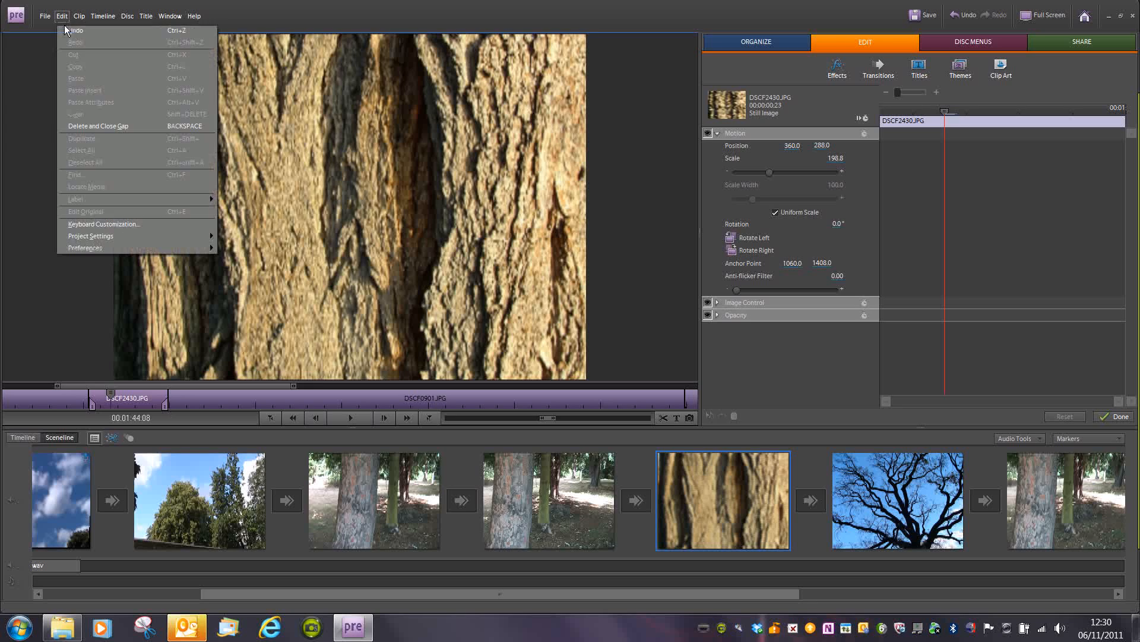
mouse_move(134, 240)
mouse_move(189, 248)
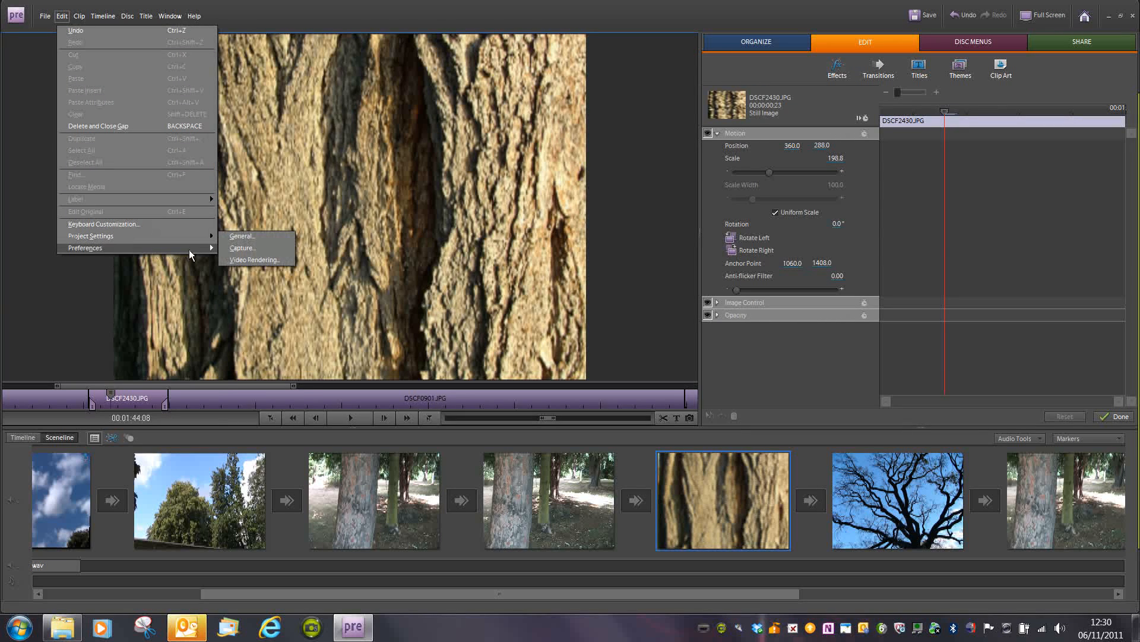
left_click(240, 249)
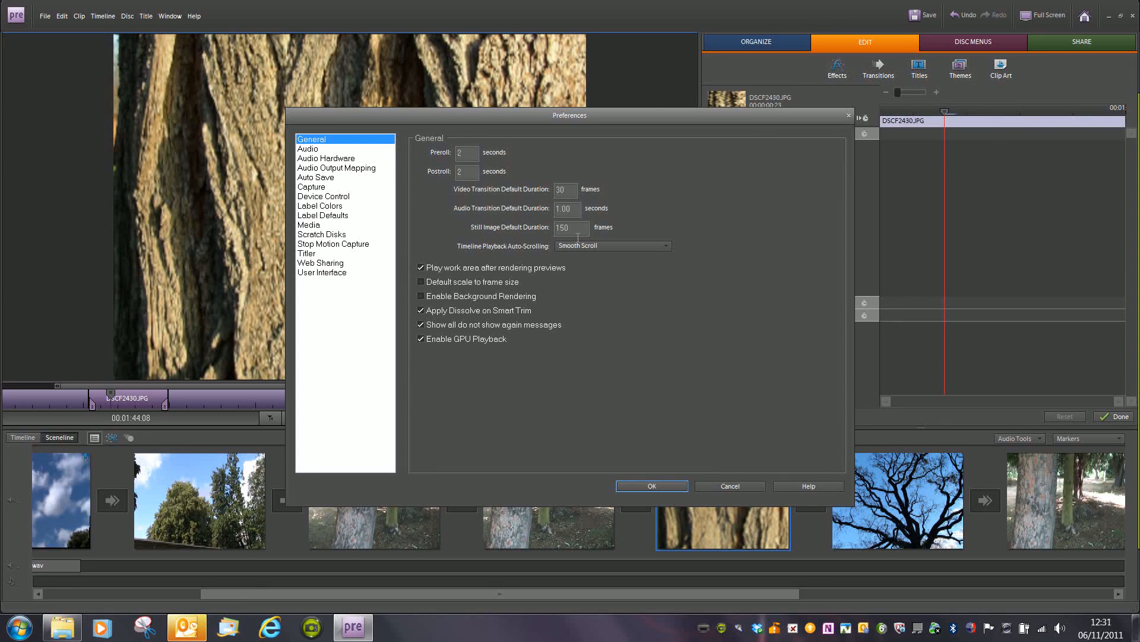
left_click(585, 231)
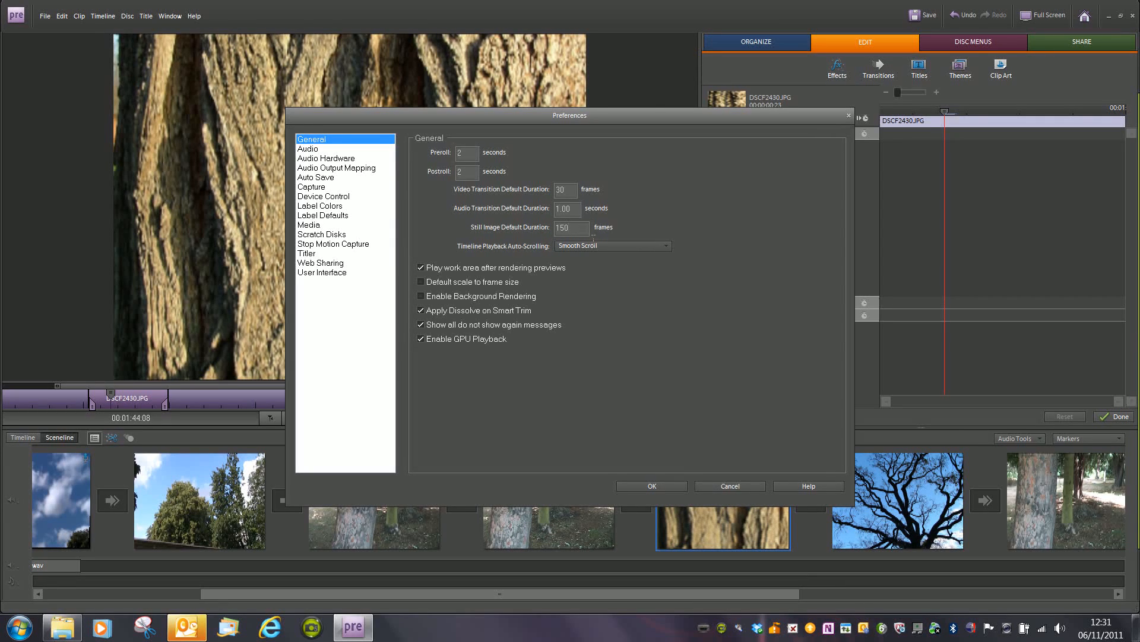
left_click(679, 483)
left_click(903, 522)
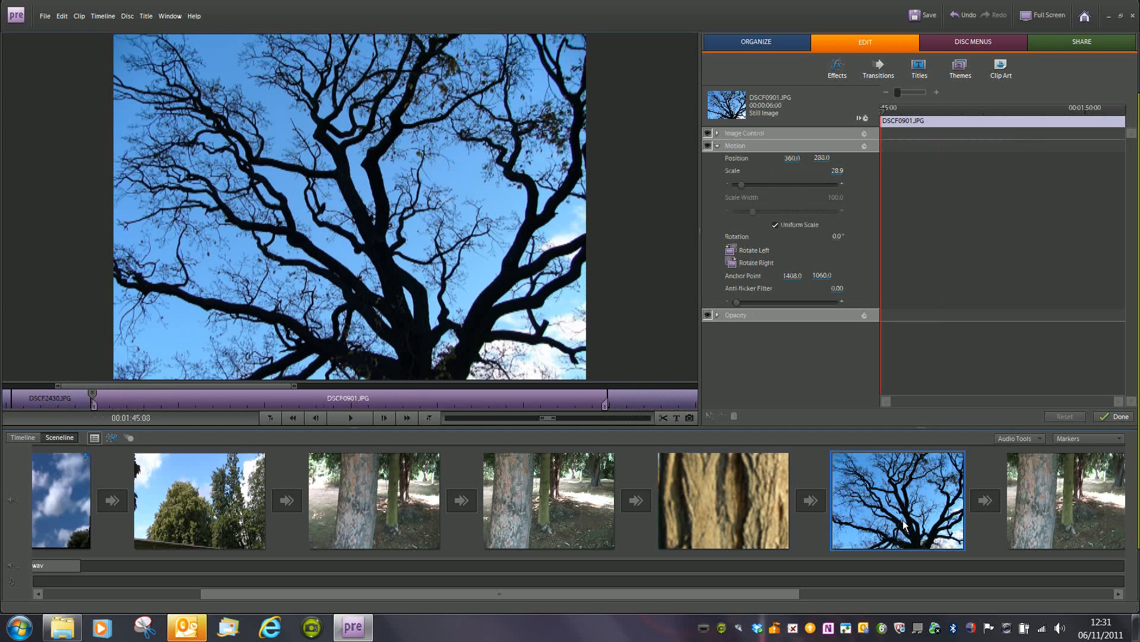